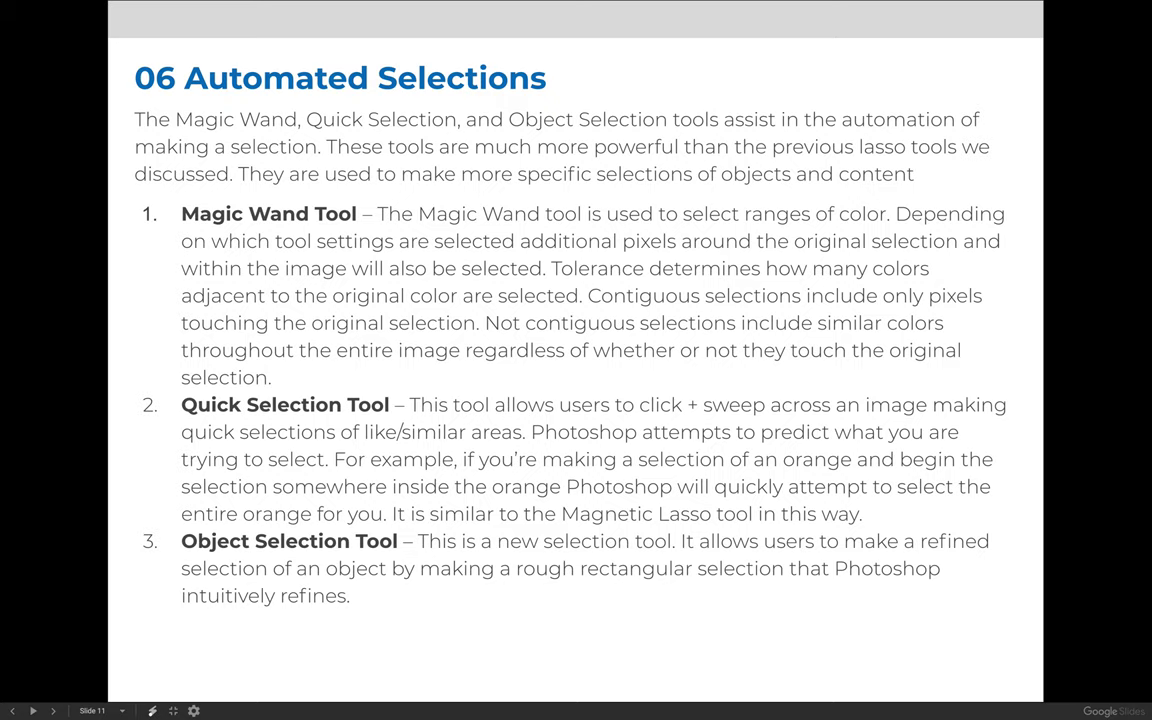
- Exit the full-screen Automated Selections slideshow back to the Lesson 09 course page
{"action": "key", "text": "Escape"}
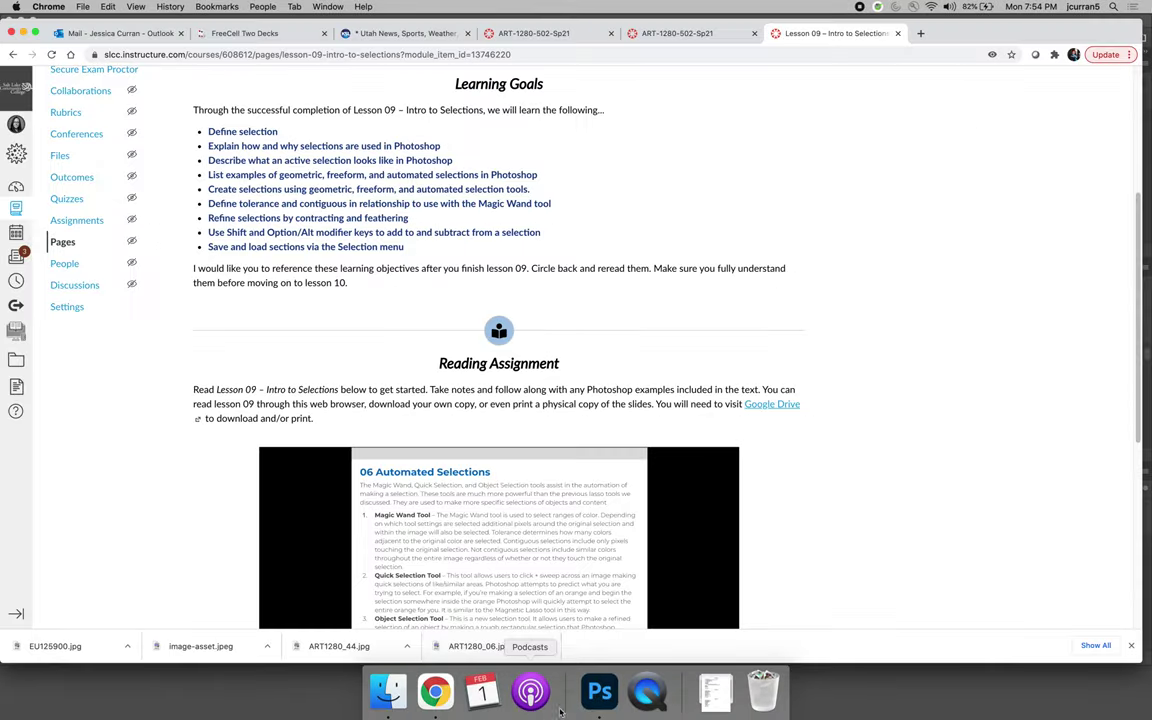
- Switch to Photoshop and bring the ART1280_06.jpg ice-cream photo to the front
{"action": "left_click", "coordinate": [599, 692]}
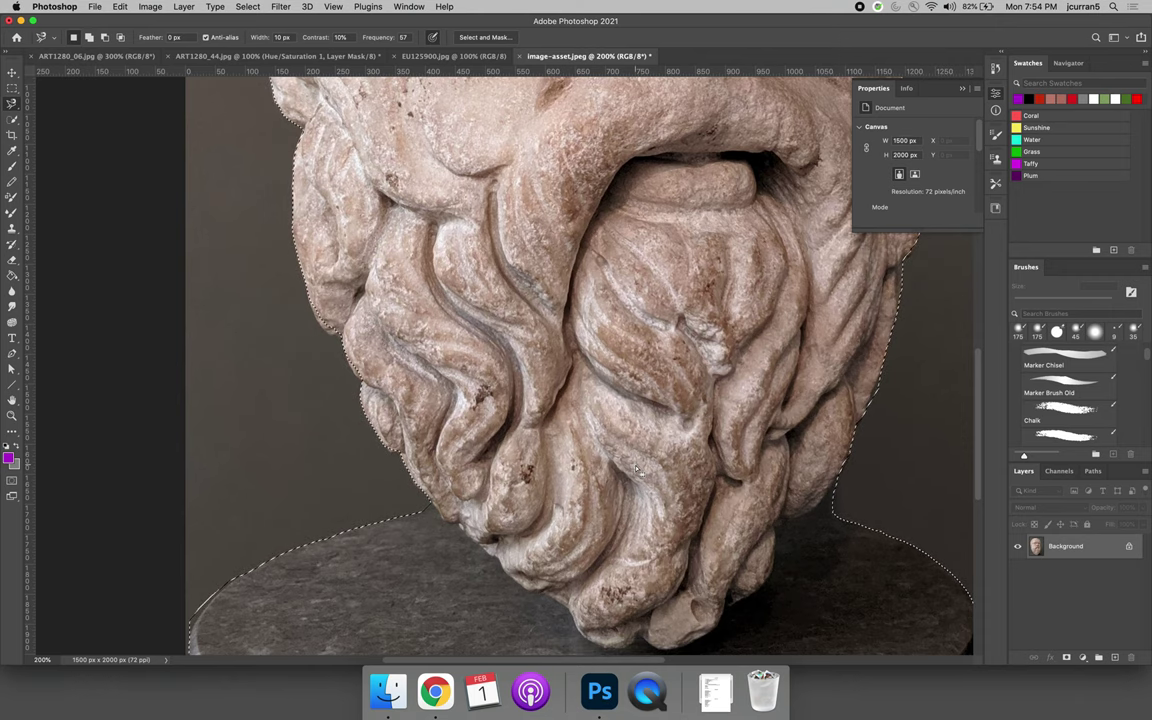
{"action": "key", "text": "super+0"}
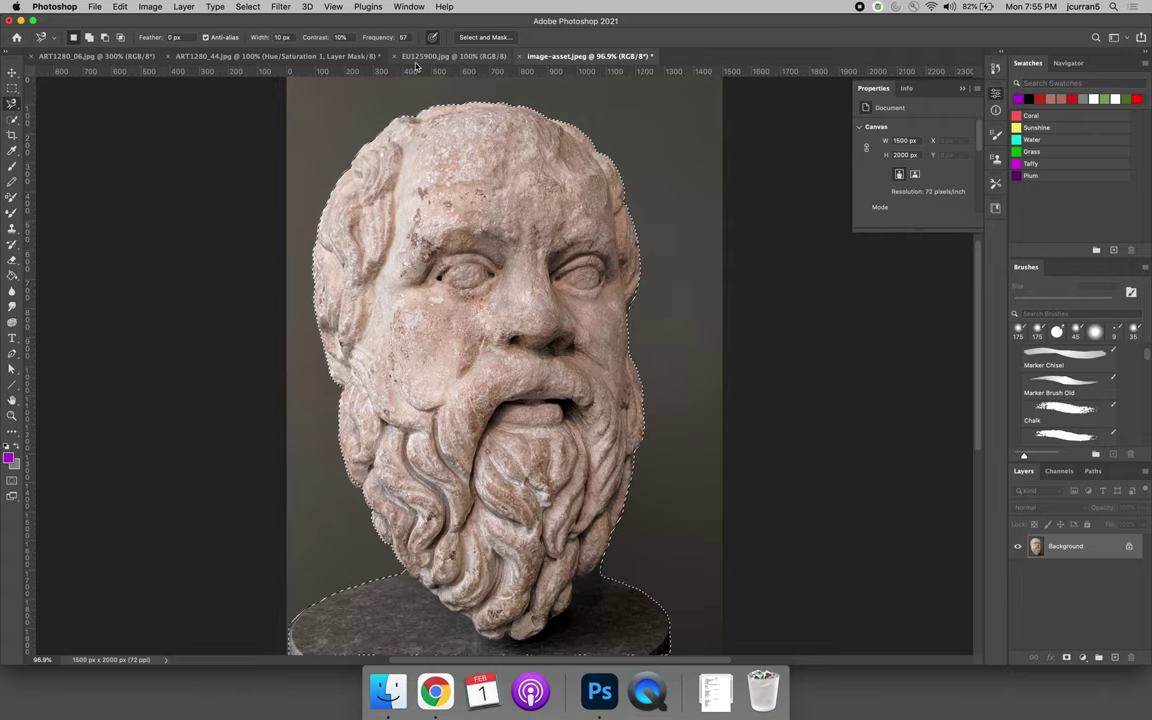
{"action": "left_click", "coordinate": [418, 57]}
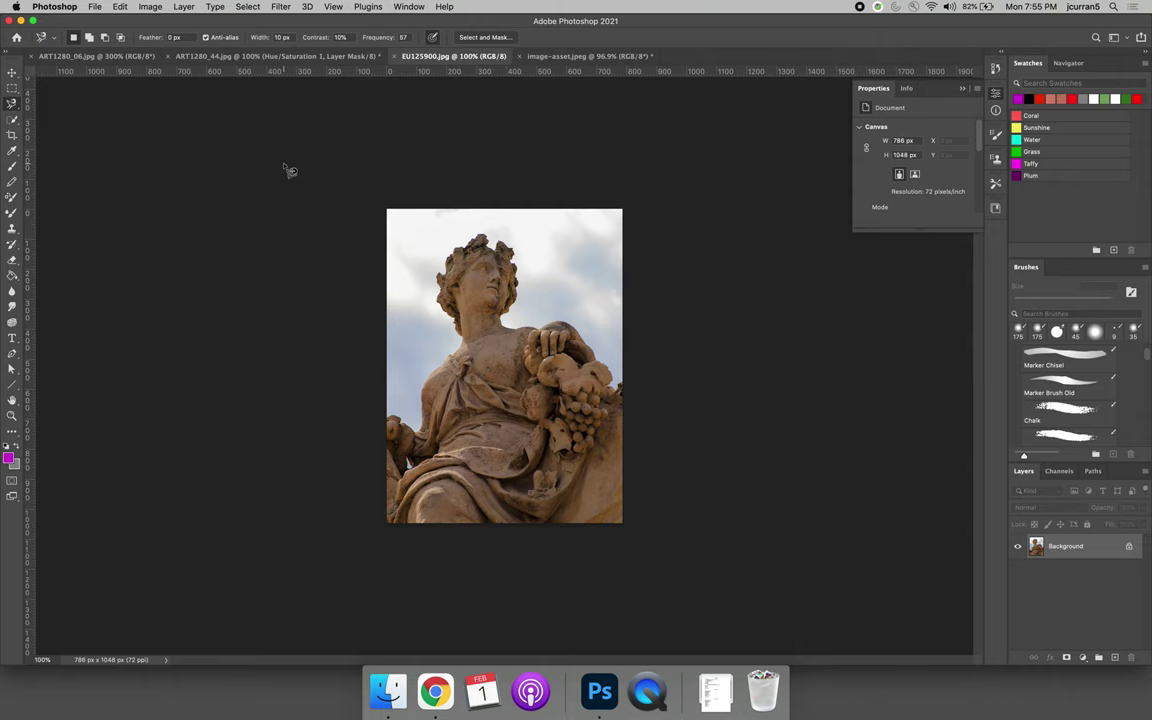
{"action": "left_click", "coordinate": [226, 57]}
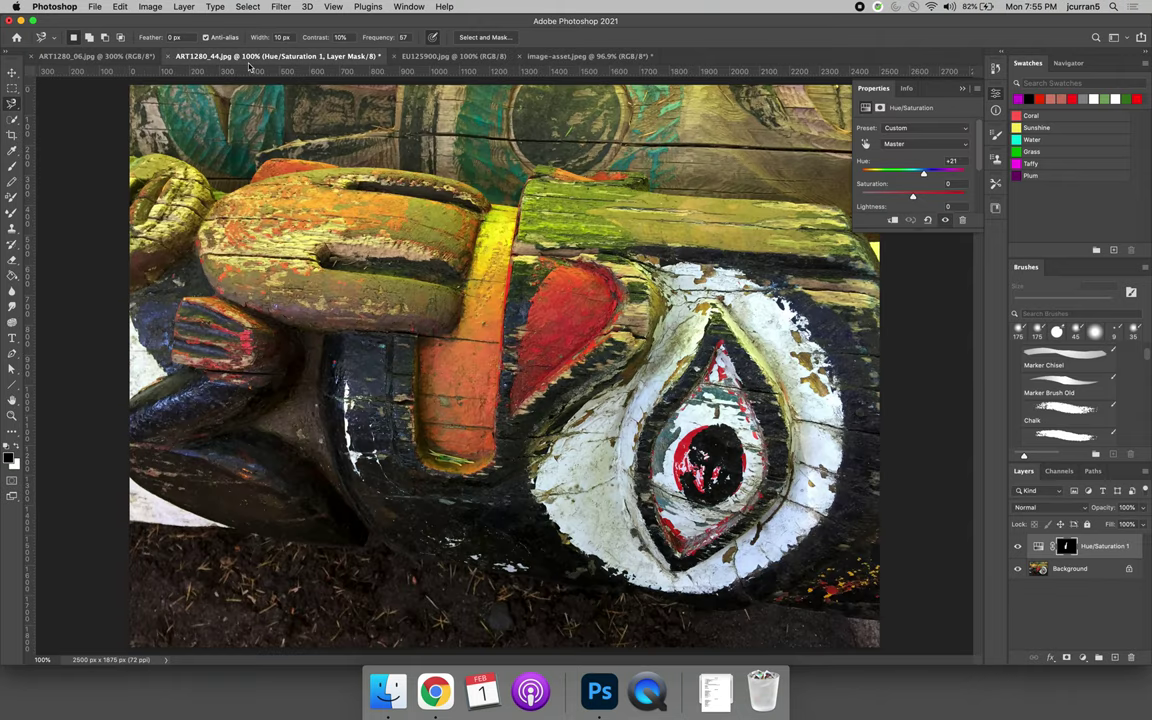
{"action": "left_click", "coordinate": [112, 57]}
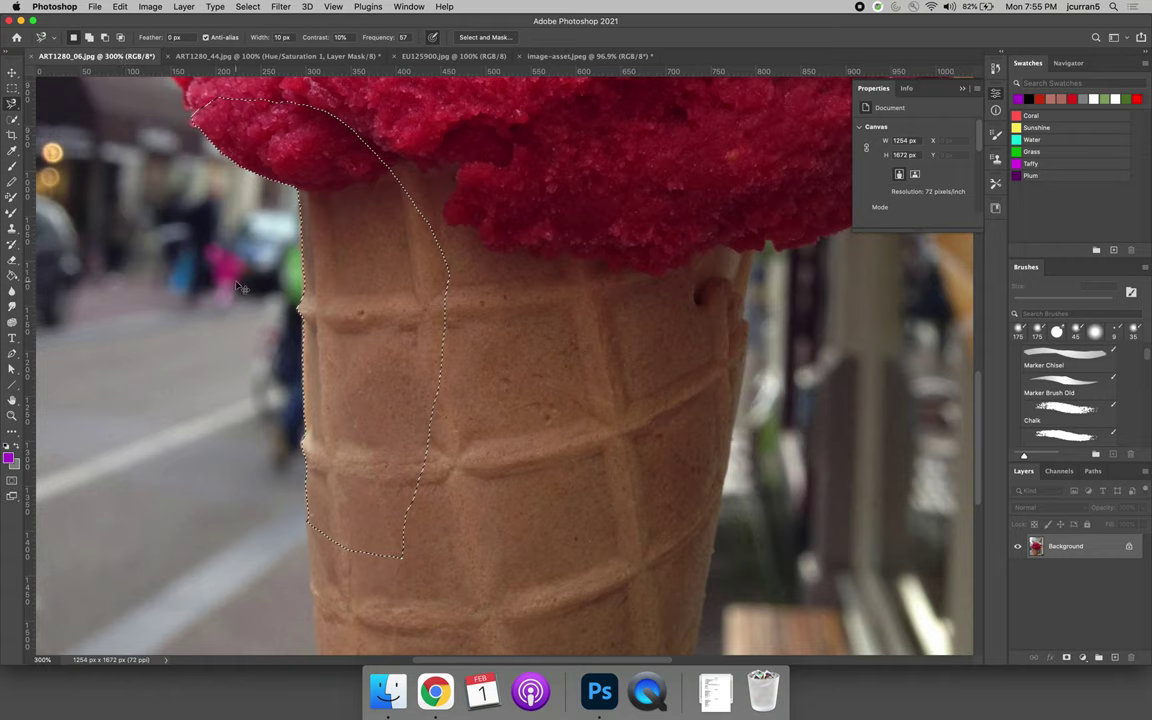
- Discard the partial lasso selection on the cone and fit the photo on screen
{"action": "key", "text": "super+d"}
{"action": "left_click", "coordinate": [247, 6]}
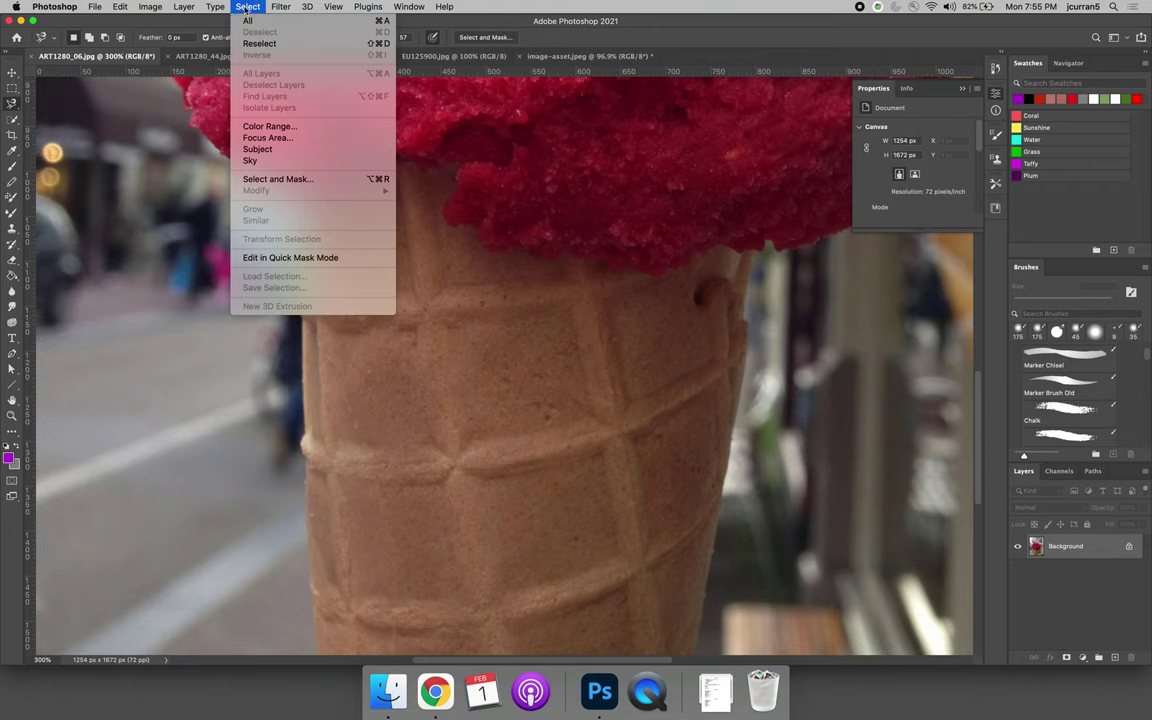
{"action": "left_click", "coordinate": [247, 6]}
{"action": "key", "text": "super+0"}
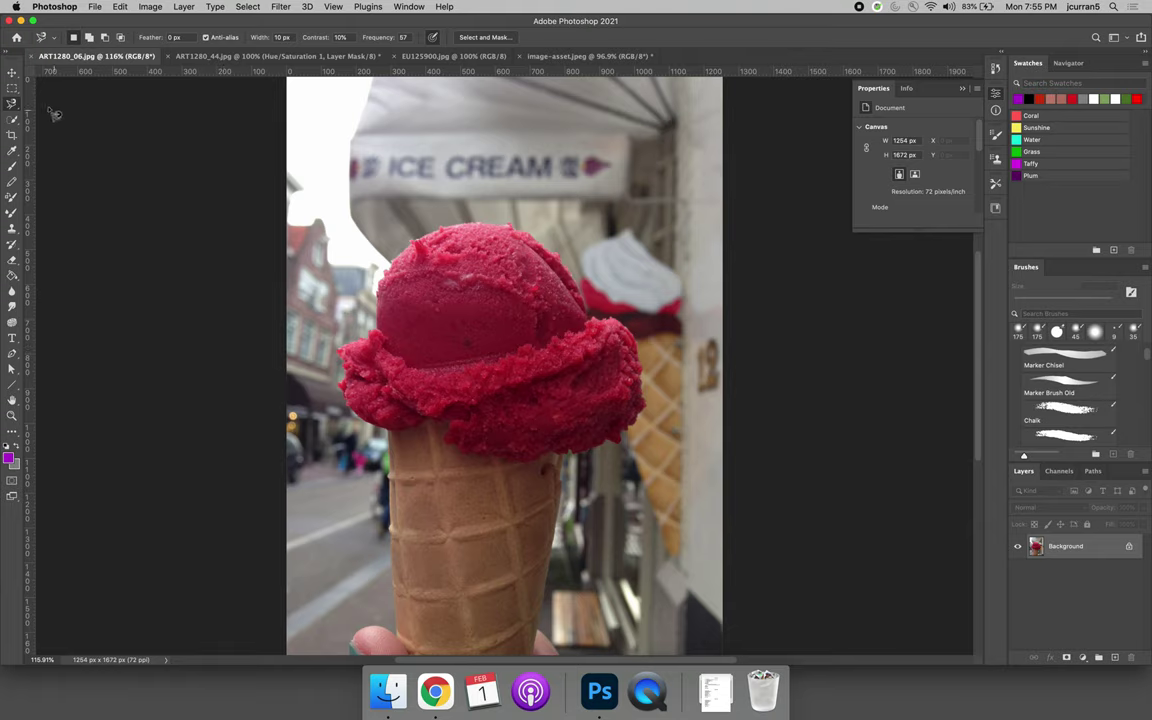
- Choose the Magic Wand tool and select the red sorbet scoop's colour at tolerance 120
{"action": "left_click", "coordinate": [12, 121]}
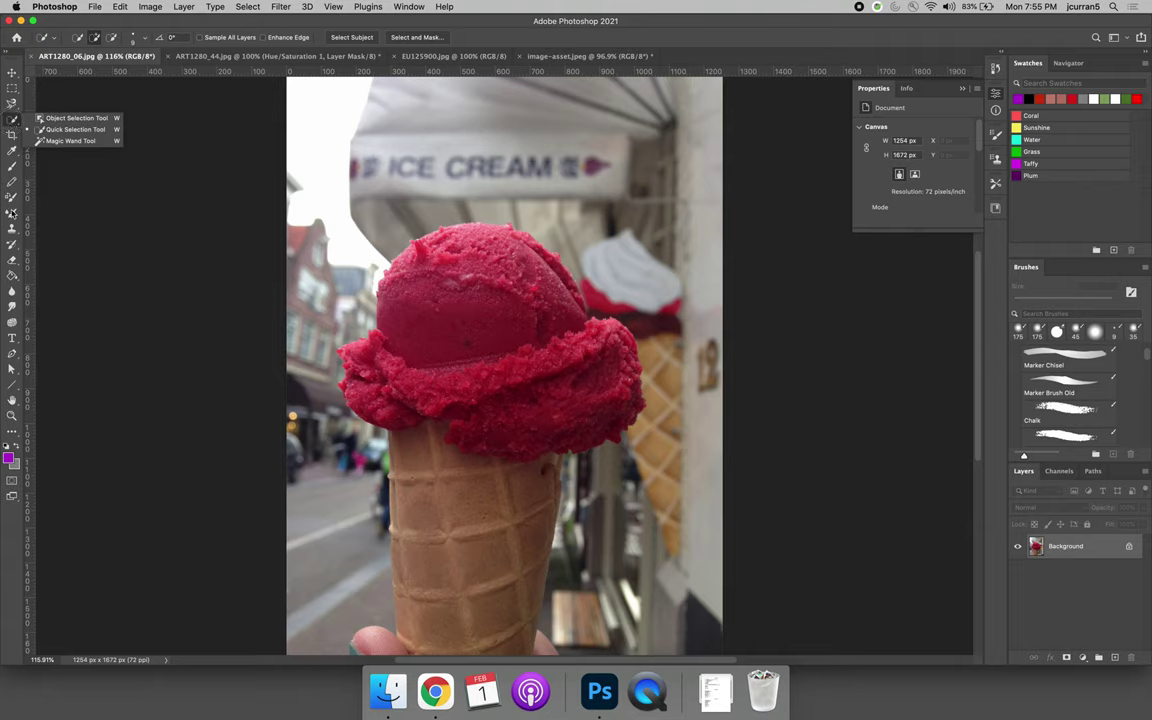
{"action": "key", "text": "j"}
{"action": "left_click", "coordinate": [12, 432]}
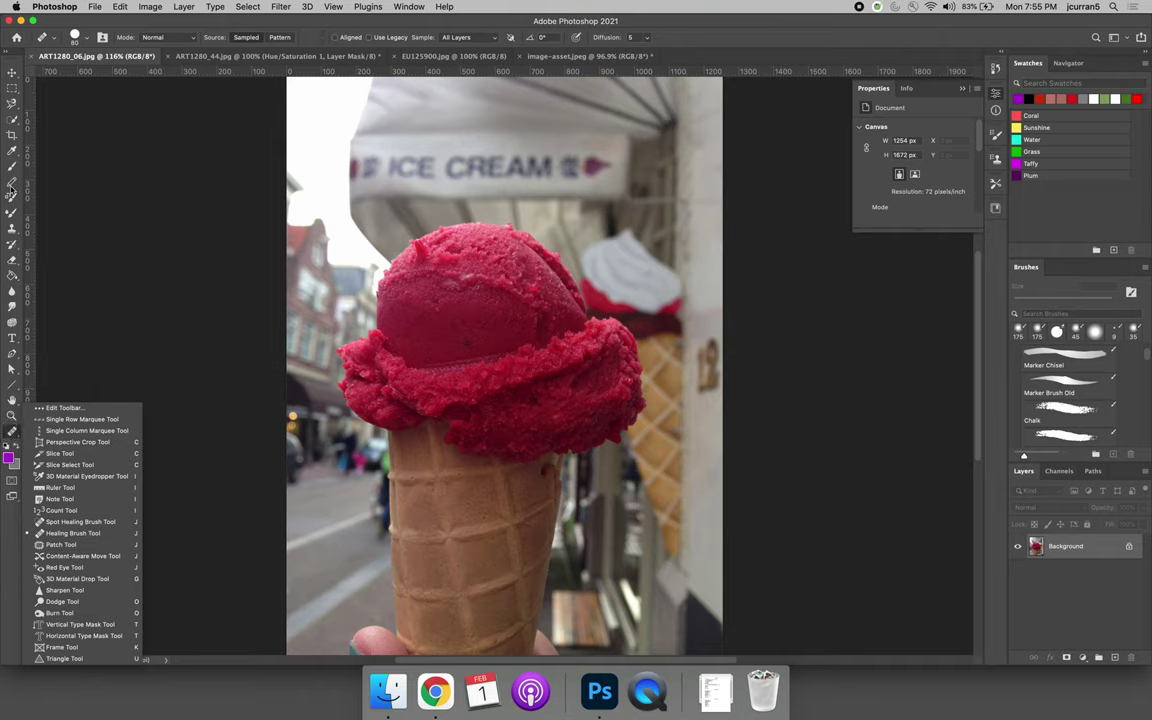
{"action": "left_click", "coordinate": [12, 106]}
{"action": "left_click", "coordinate": [12, 120]}
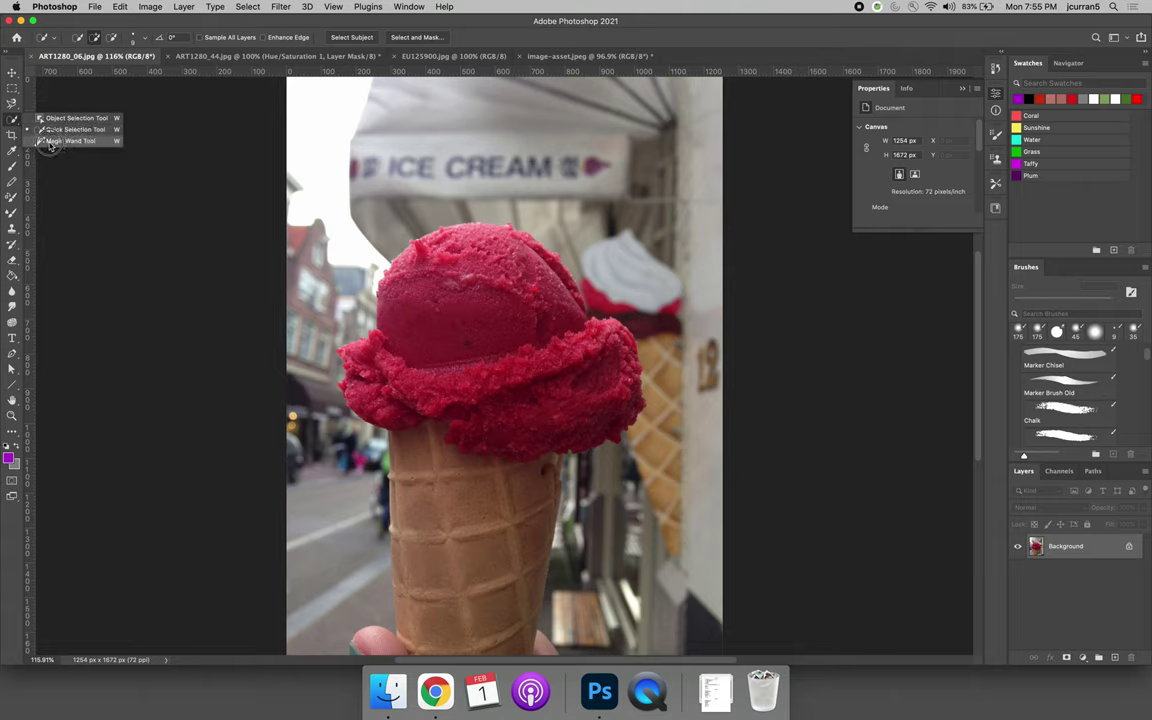
{"action": "left_click", "coordinate": [70, 141]}
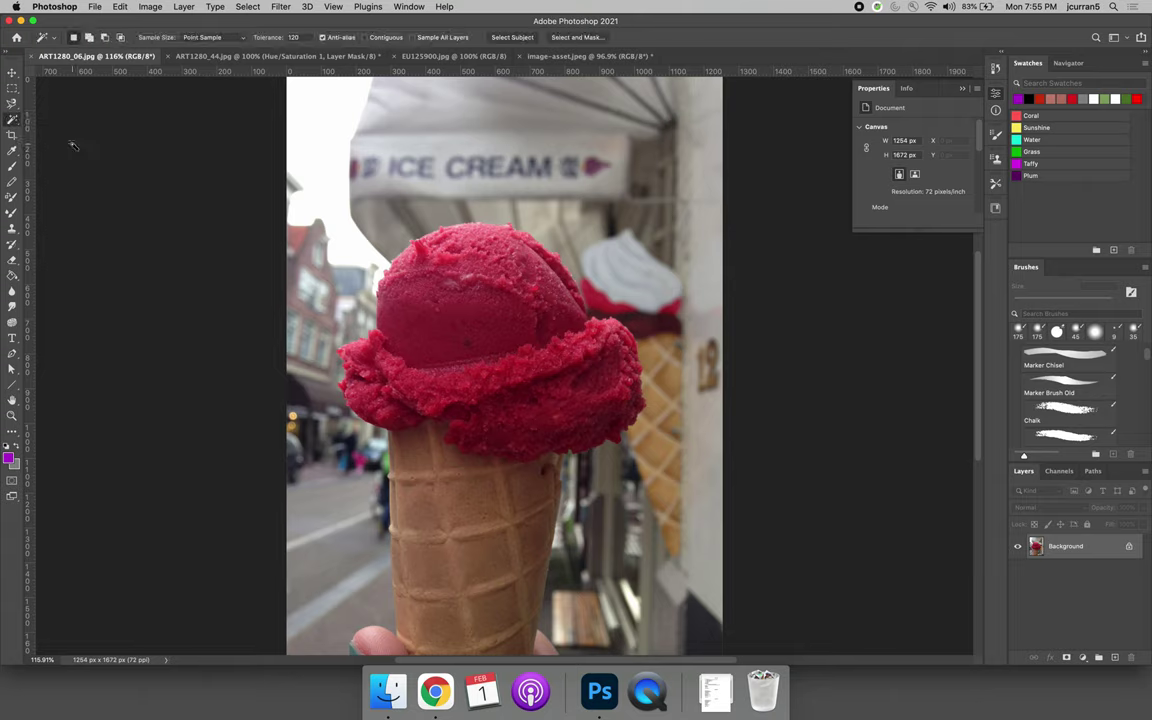
{"action": "left_click", "coordinate": [483, 325]}
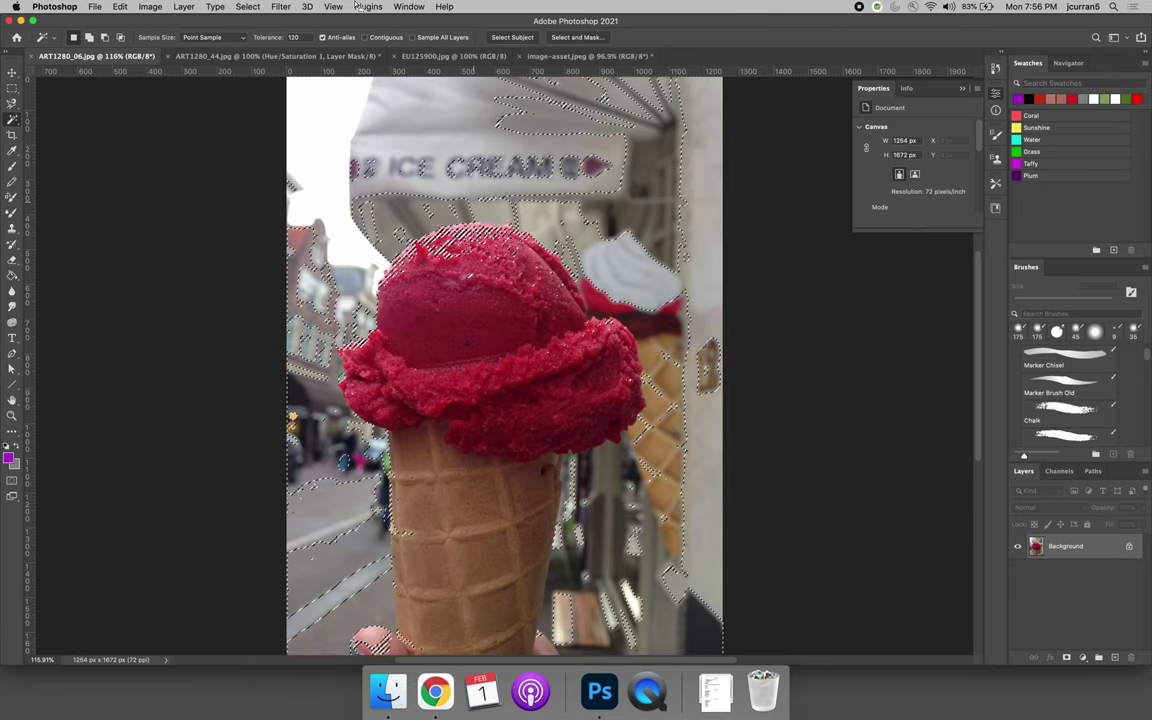
- Lower the Magic Wand tolerance to 32, reselect the sorbet scoop, then clear the selection
{"action": "left_click", "coordinate": [291, 38]}
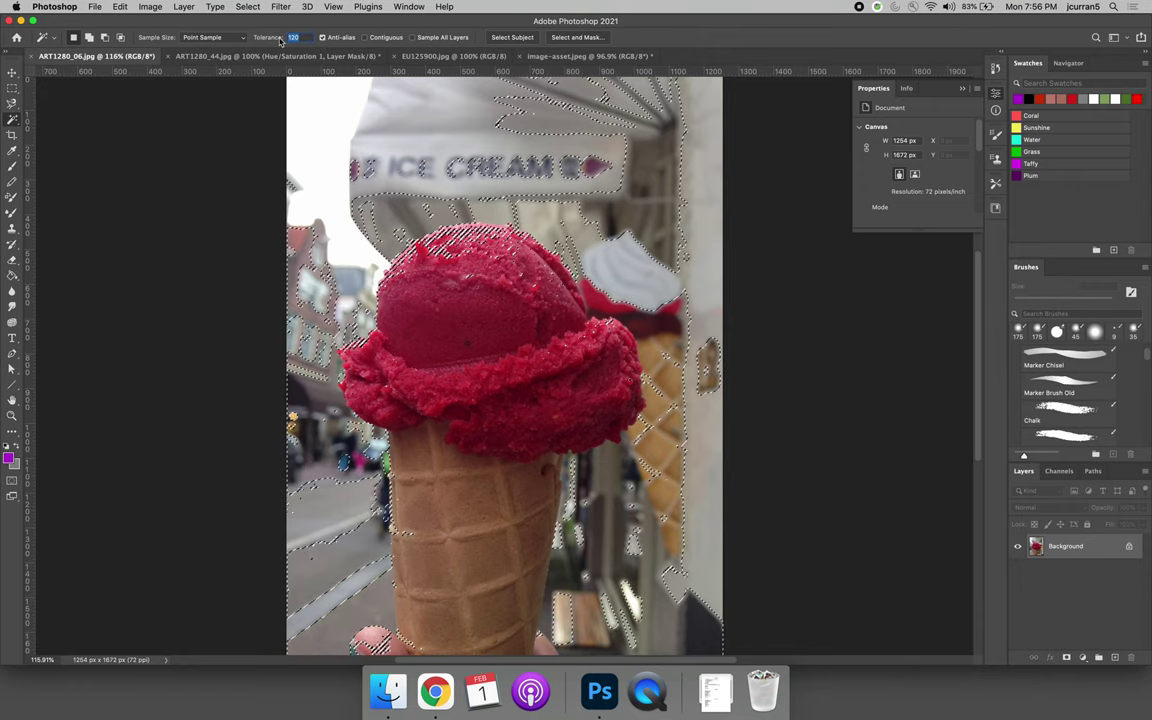
{"action": "type", "text": "32"}
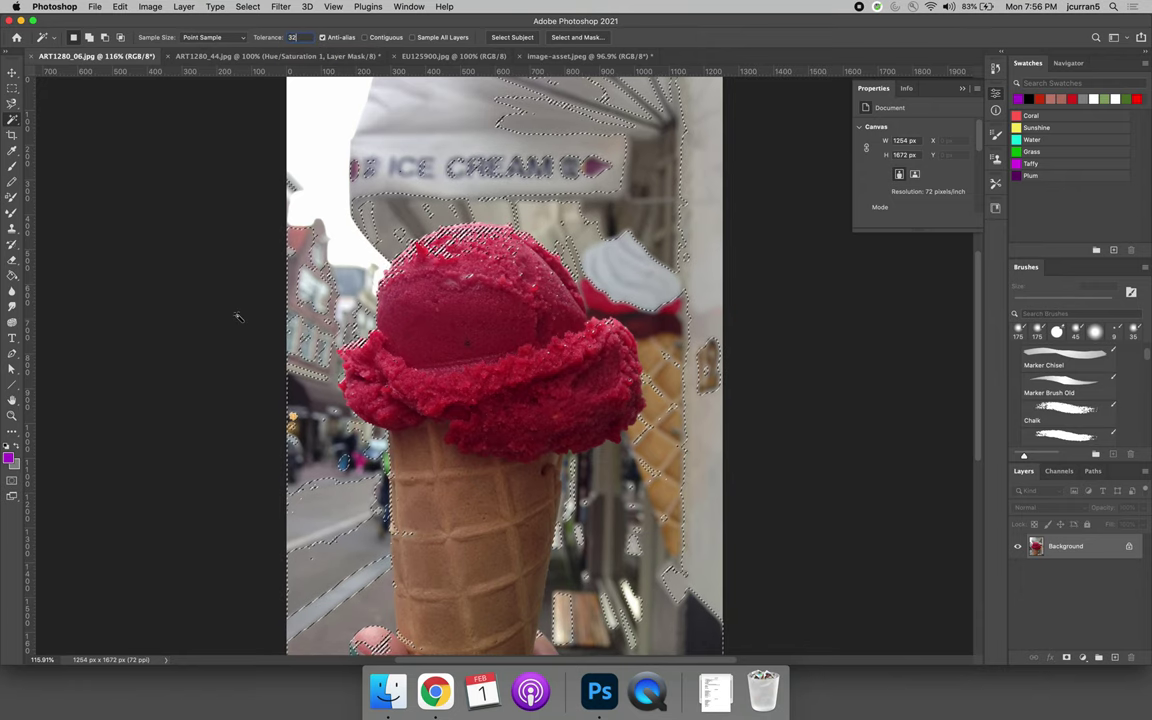
{"action": "key", "text": "super+d"}
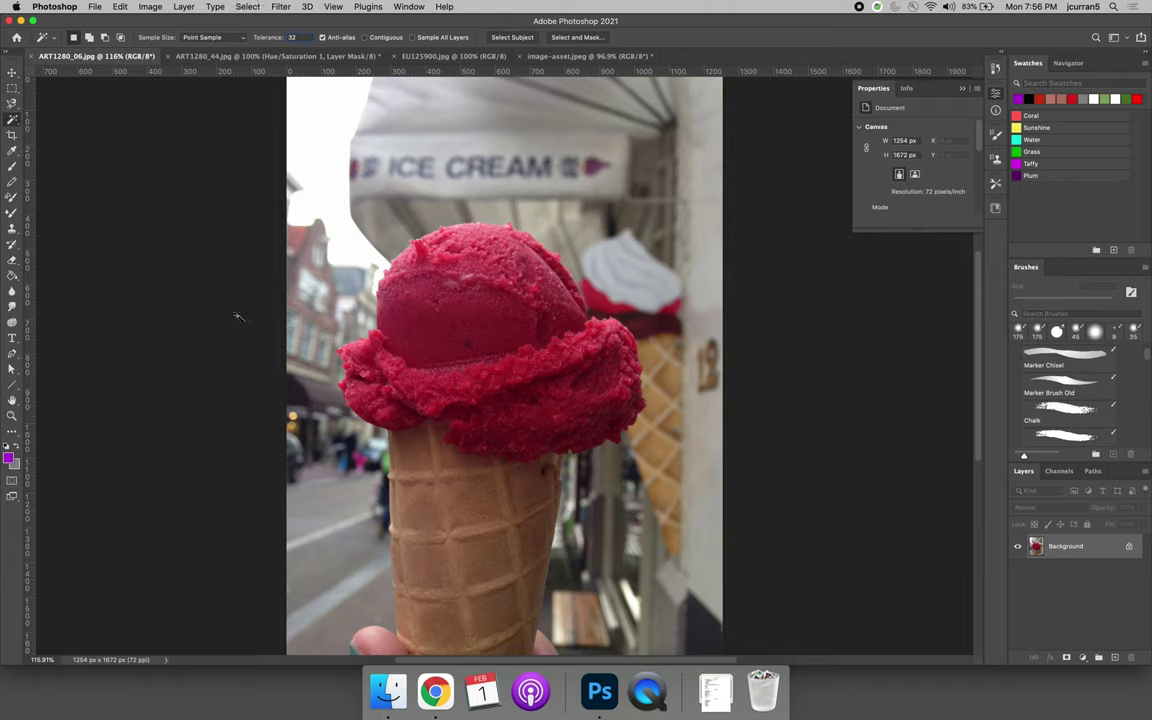
{"action": "left_click", "coordinate": [481, 332]}
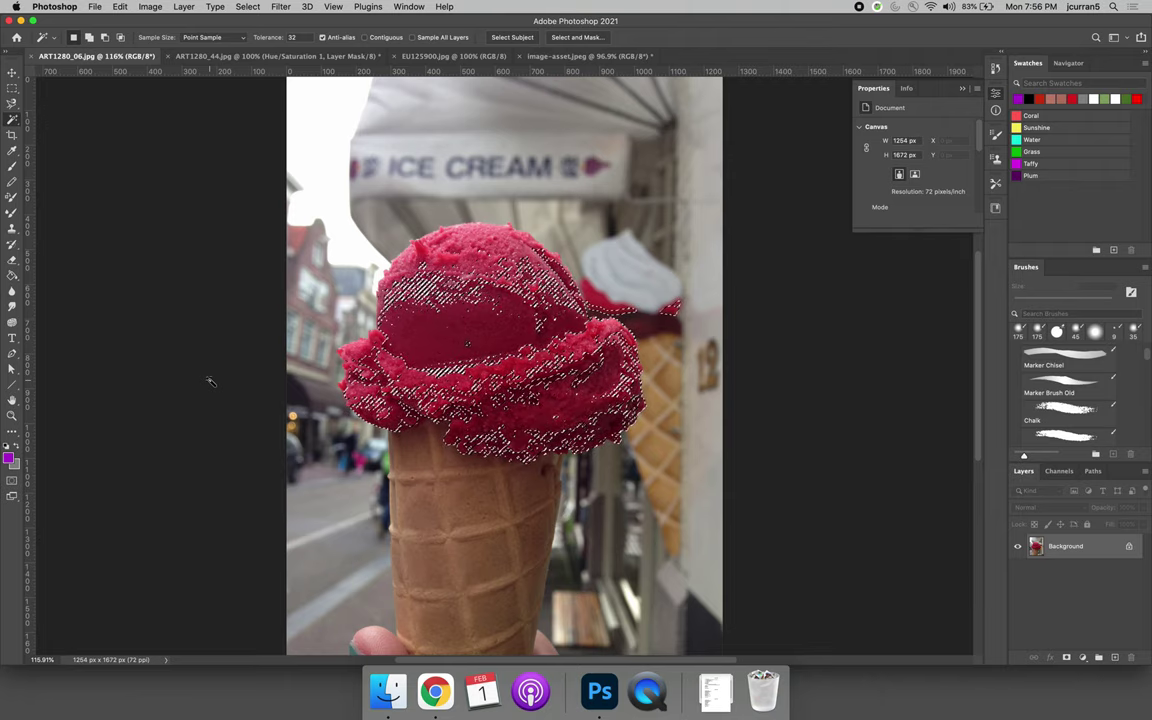
{"action": "key", "text": "super+d"}
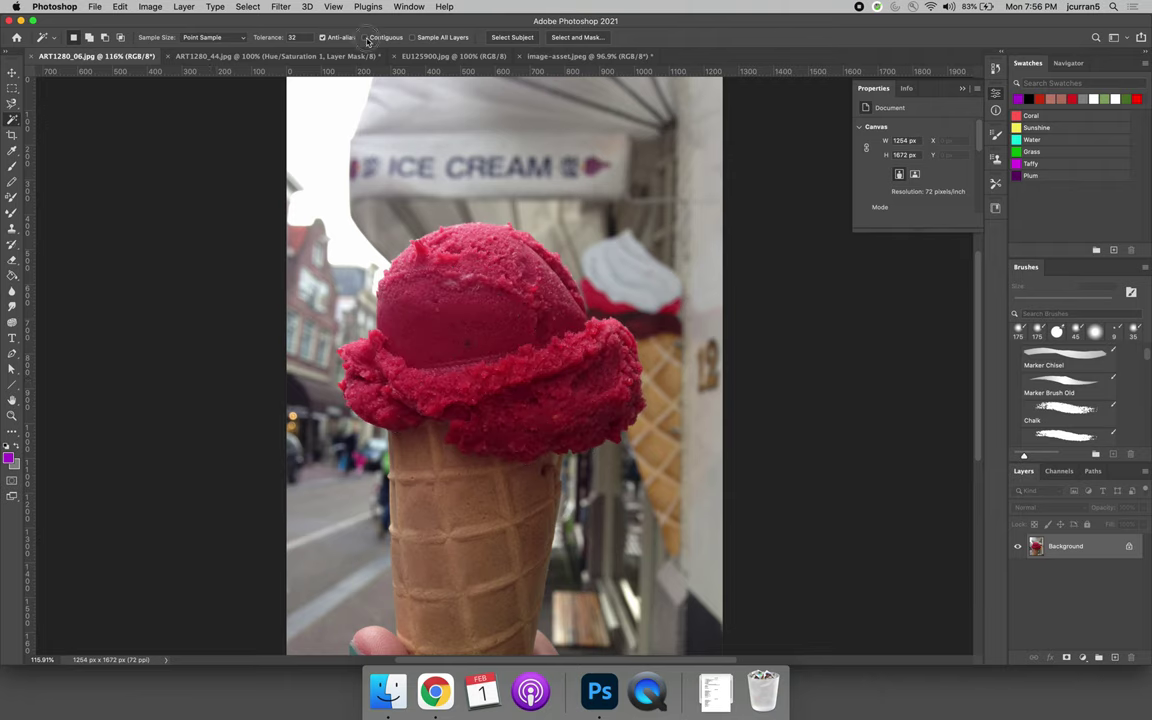
- Enable Contiguous, add three parts of the scoop to the selection, then deselect
{"action": "left_click", "coordinate": [366, 38]}
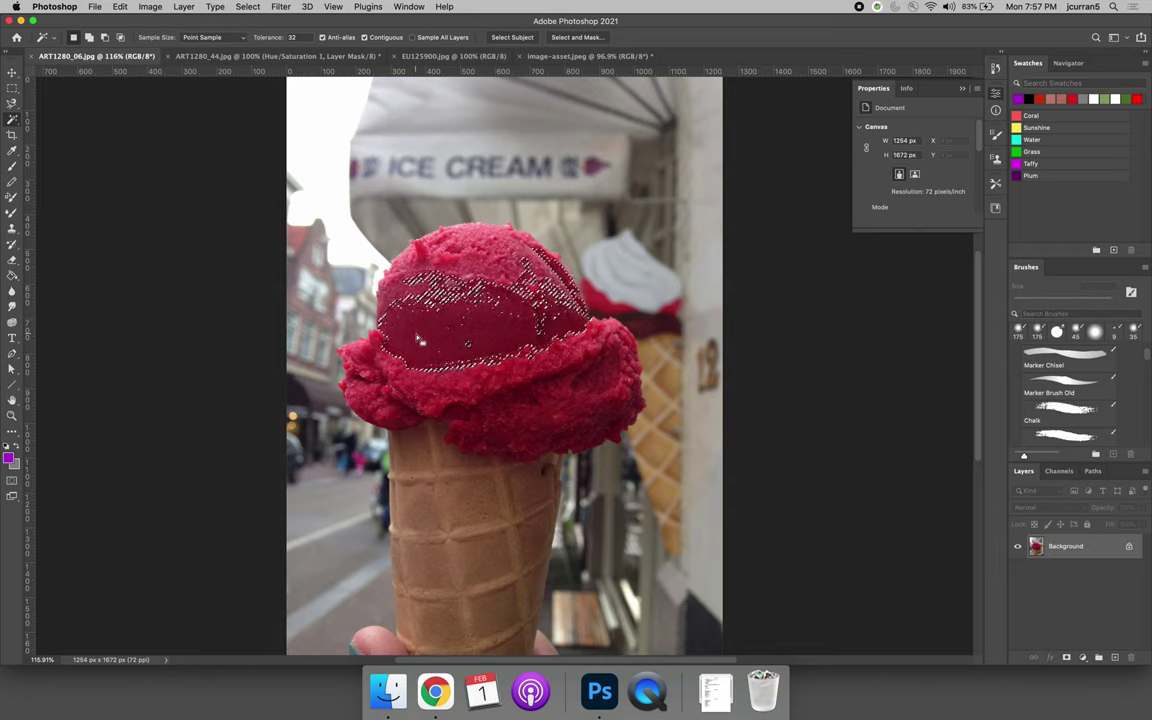
{"action": "left_click", "coordinate": [484, 265], "text": "shift"}
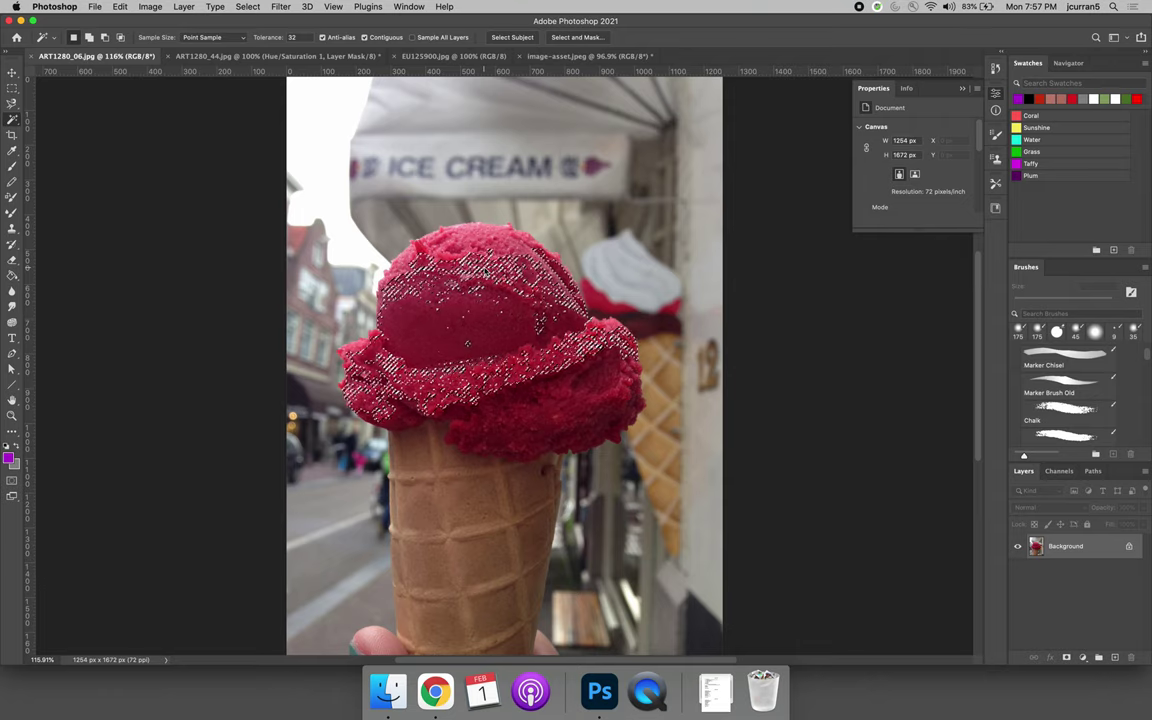
{"action": "left_click", "coordinate": [484, 250], "text": "shift"}
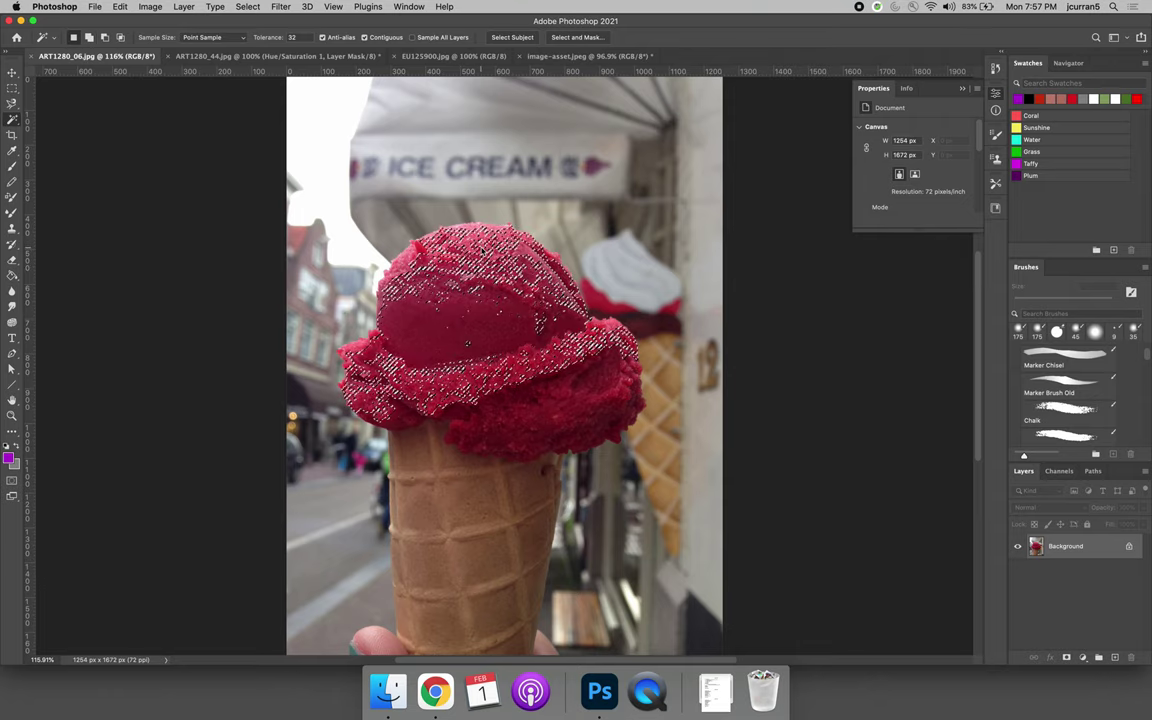
{"action": "left_click", "coordinate": [540, 403], "text": "shift"}
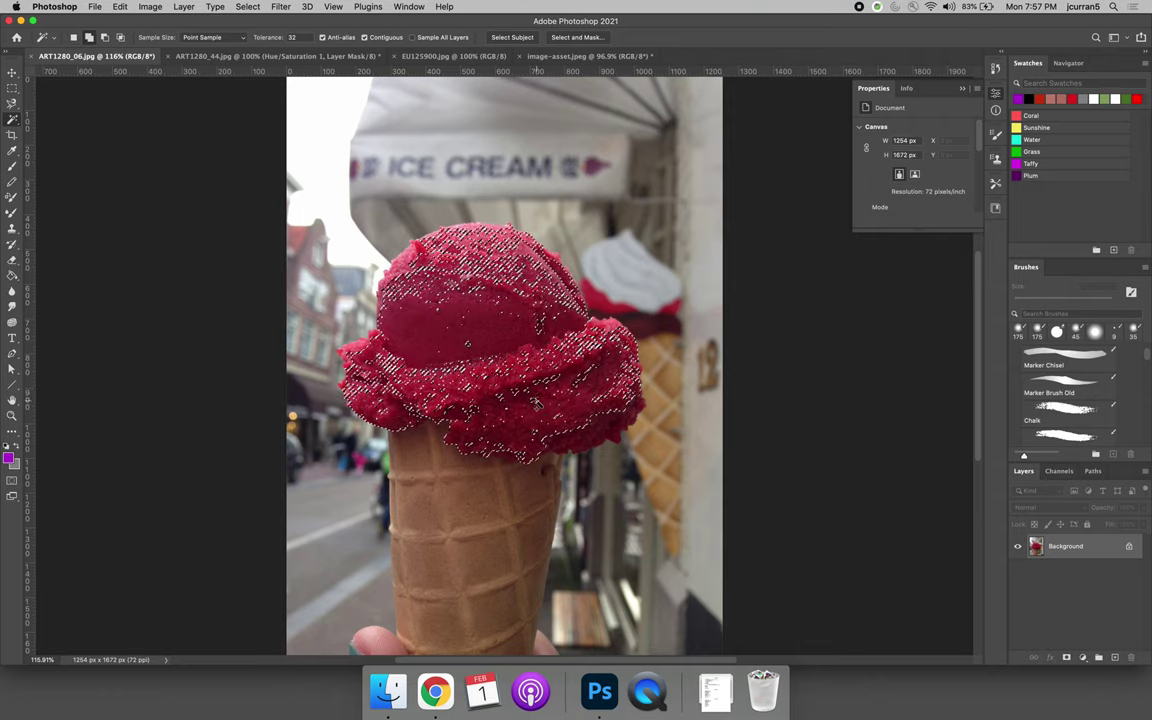
{"action": "key", "text": "super+d"}
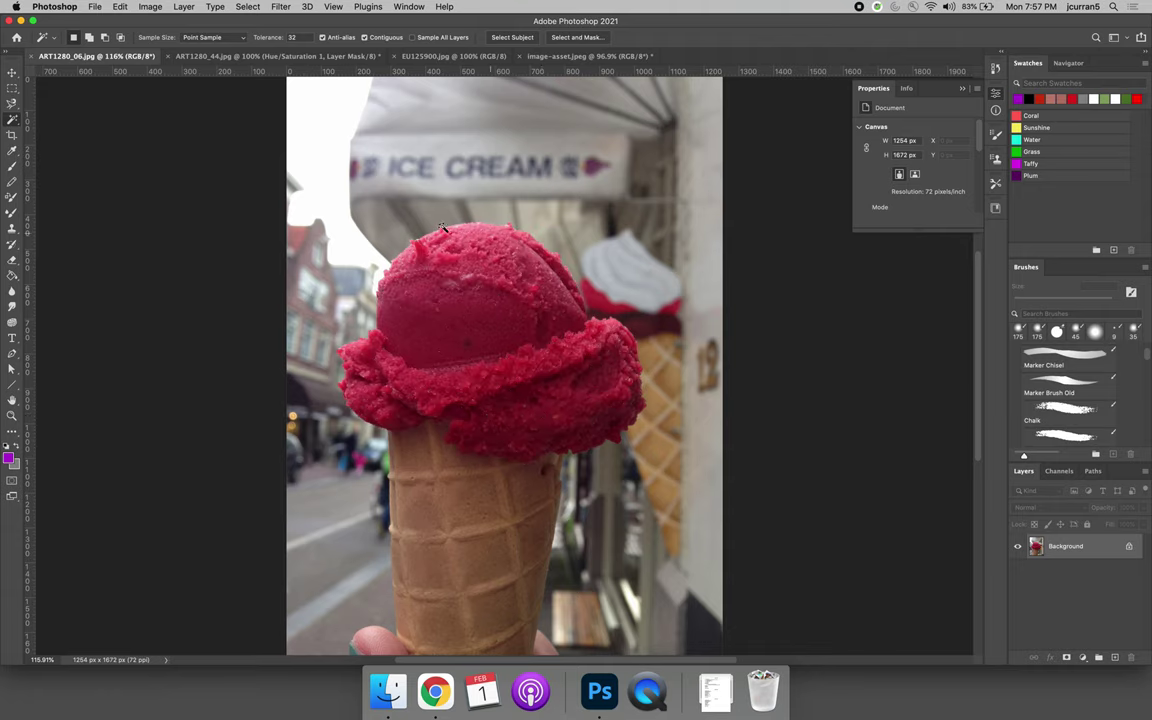
{"action": "left_click", "coordinate": [285, 37]}
- Try the scoop at tolerance 70, then lower the tolerance to 50 and finally 45
{"action": "type", "text": "70"}
{"action": "left_click", "coordinate": [478, 341]}
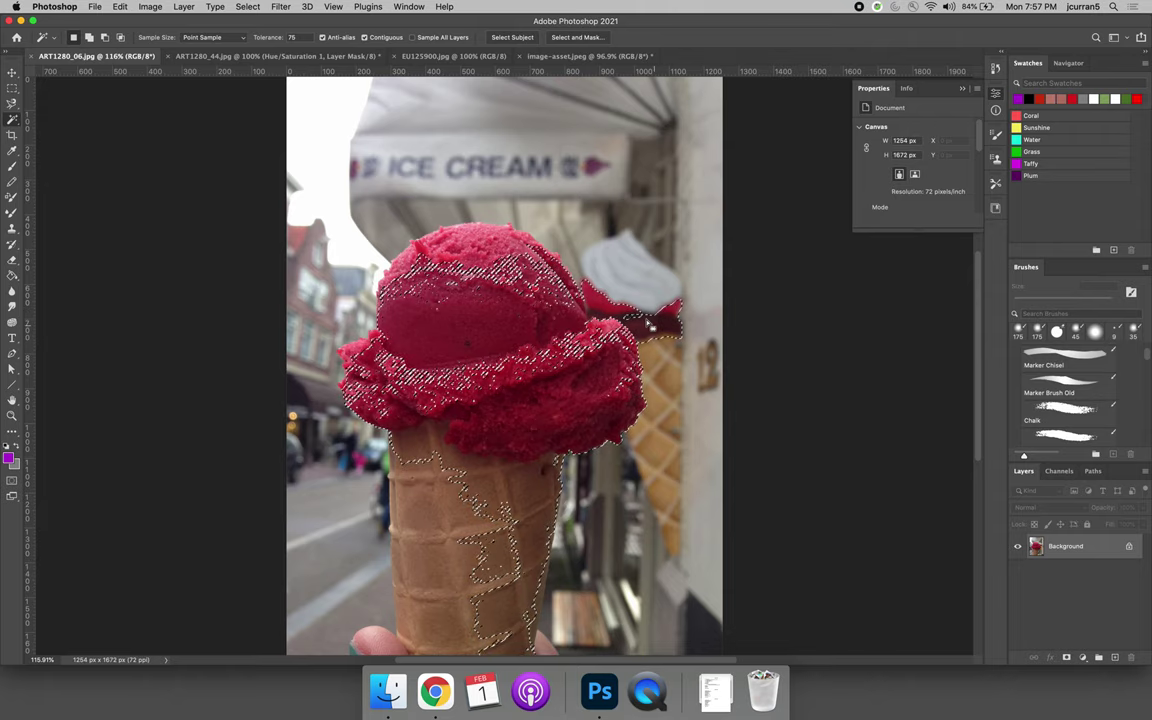
{"action": "left_click", "coordinate": [266, 38]}
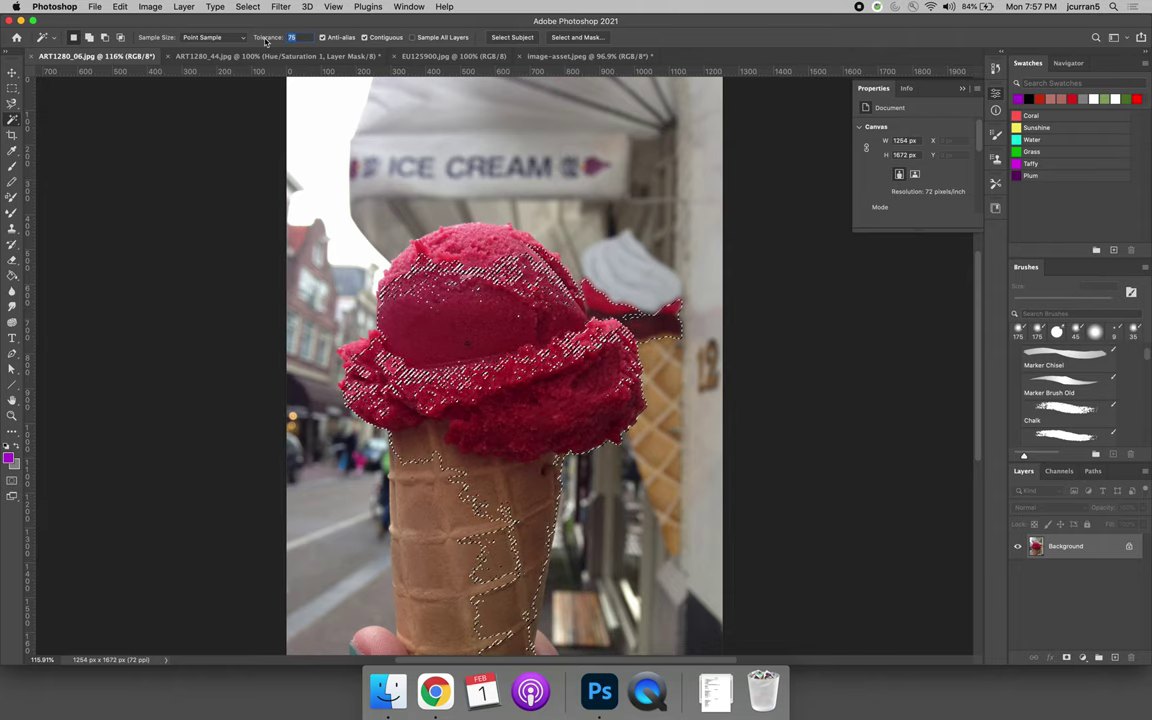
{"action": "type", "text": "50"}
{"action": "left_click", "coordinate": [143, 232]}
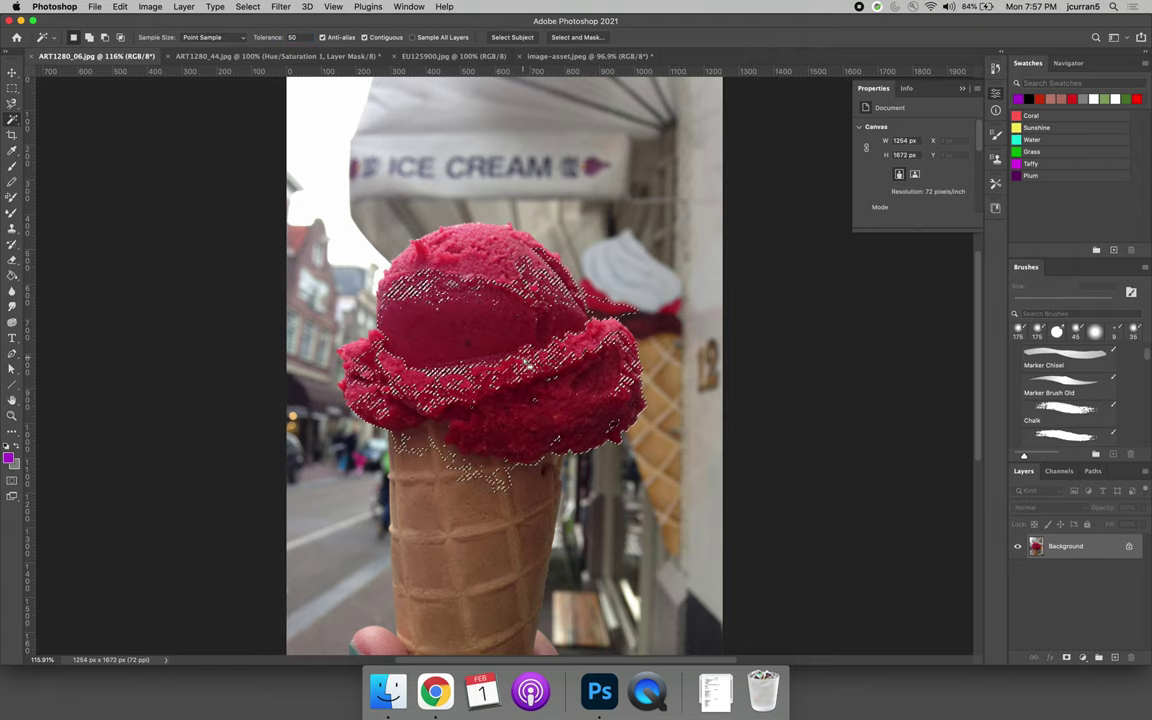
{"action": "left_click", "coordinate": [277, 38]}
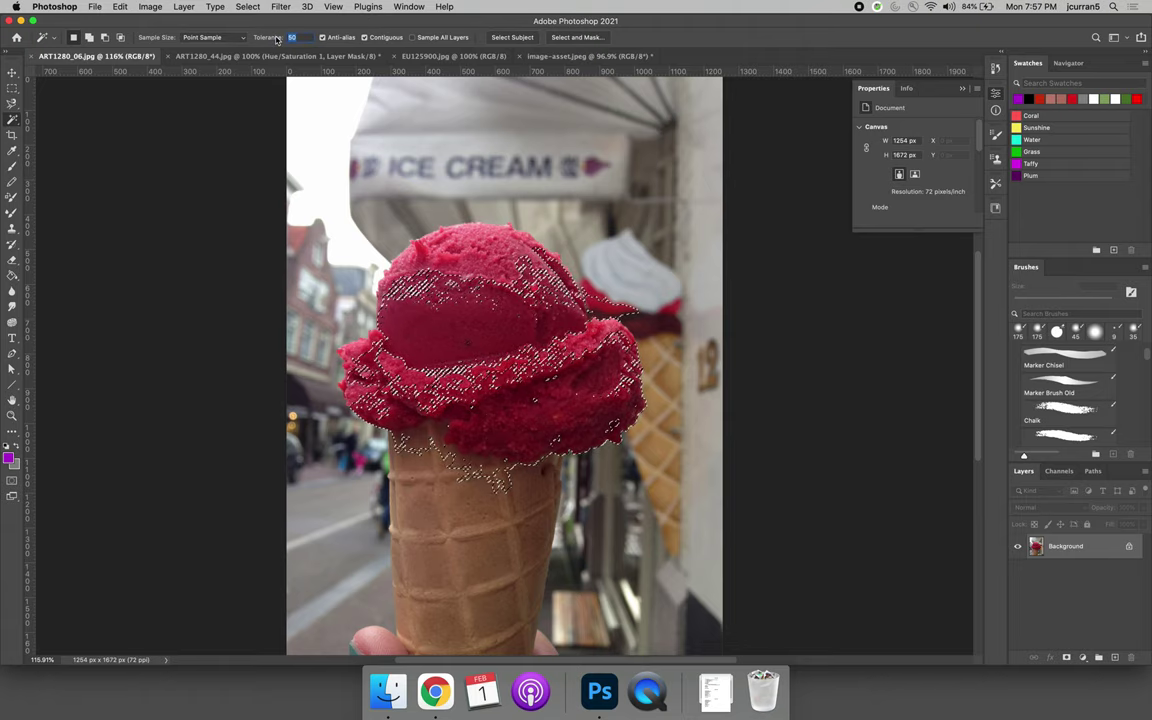
{"action": "type", "text": "45"}
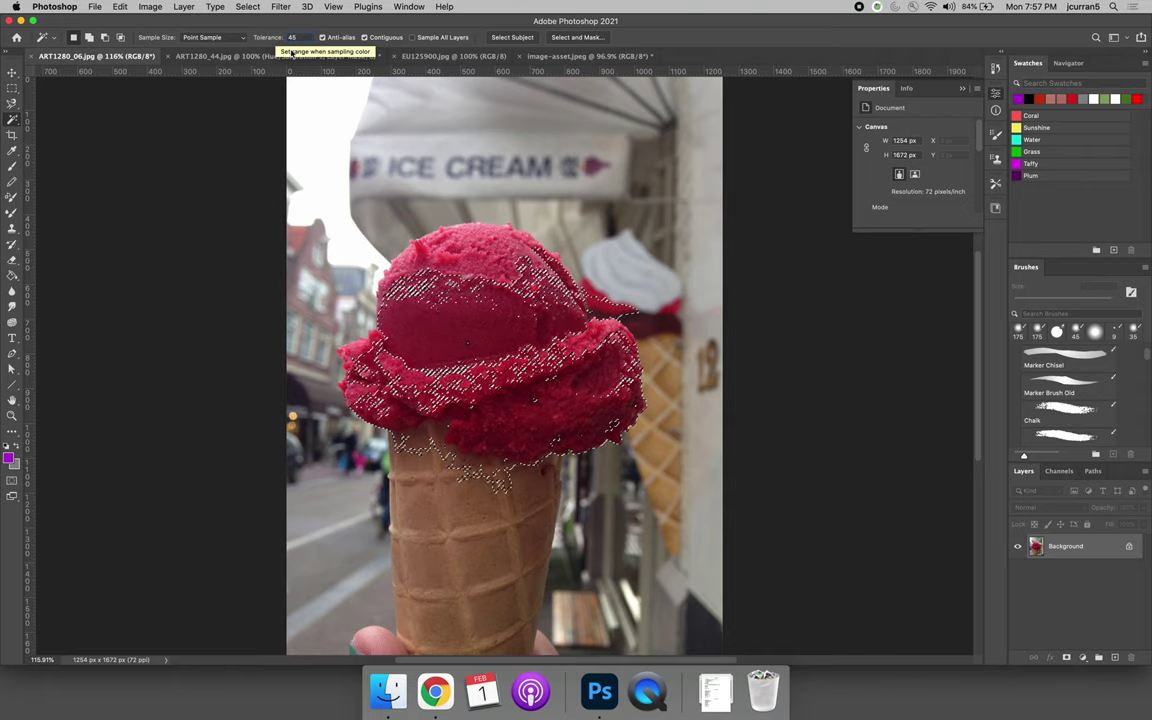
{"action": "key", "text": "super+d"}
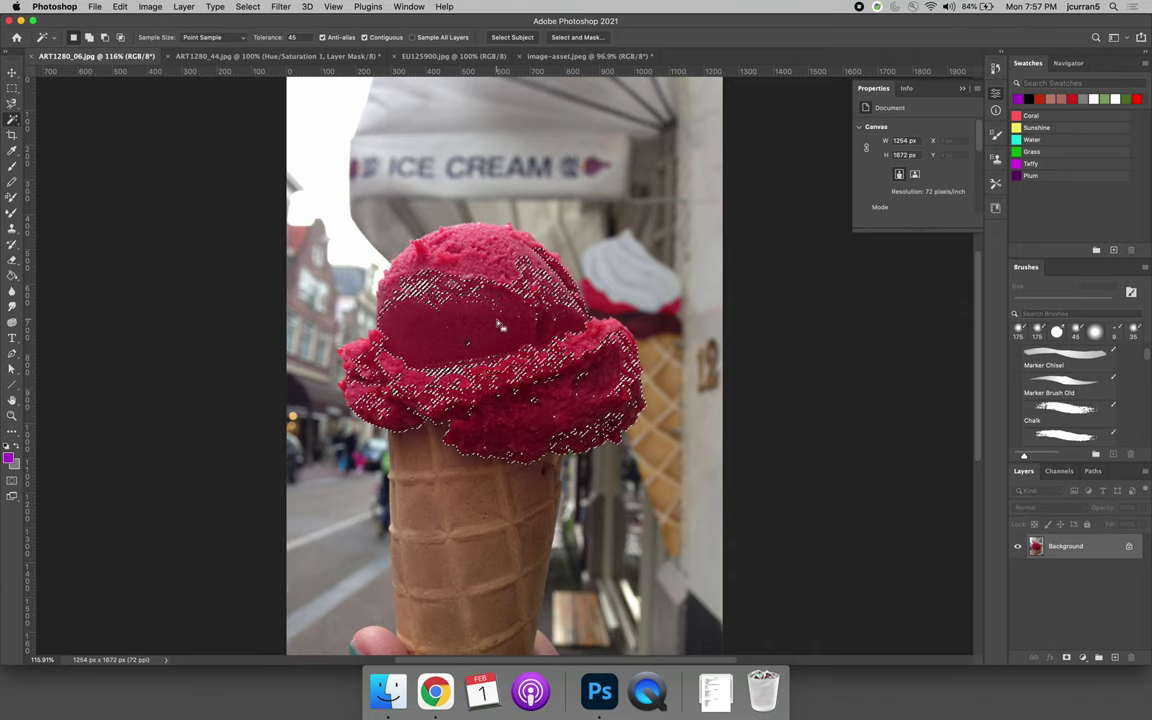
- Build up the scoop selection at tolerance 45, undoing the stray spill over the cone
{"action": "left_click", "coordinate": [491, 277], "text": "shift"}
{"action": "left_click", "coordinate": [472, 243], "text": "shift"}
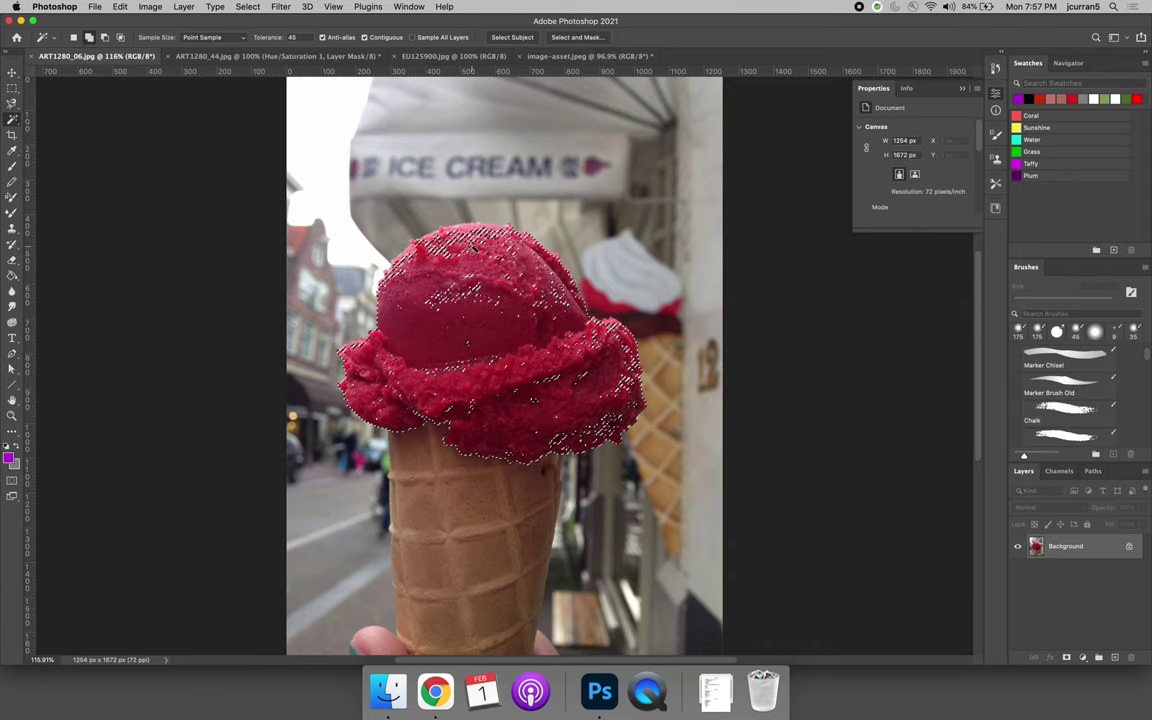
{"action": "left_click", "coordinate": [438, 240], "text": "shift"}
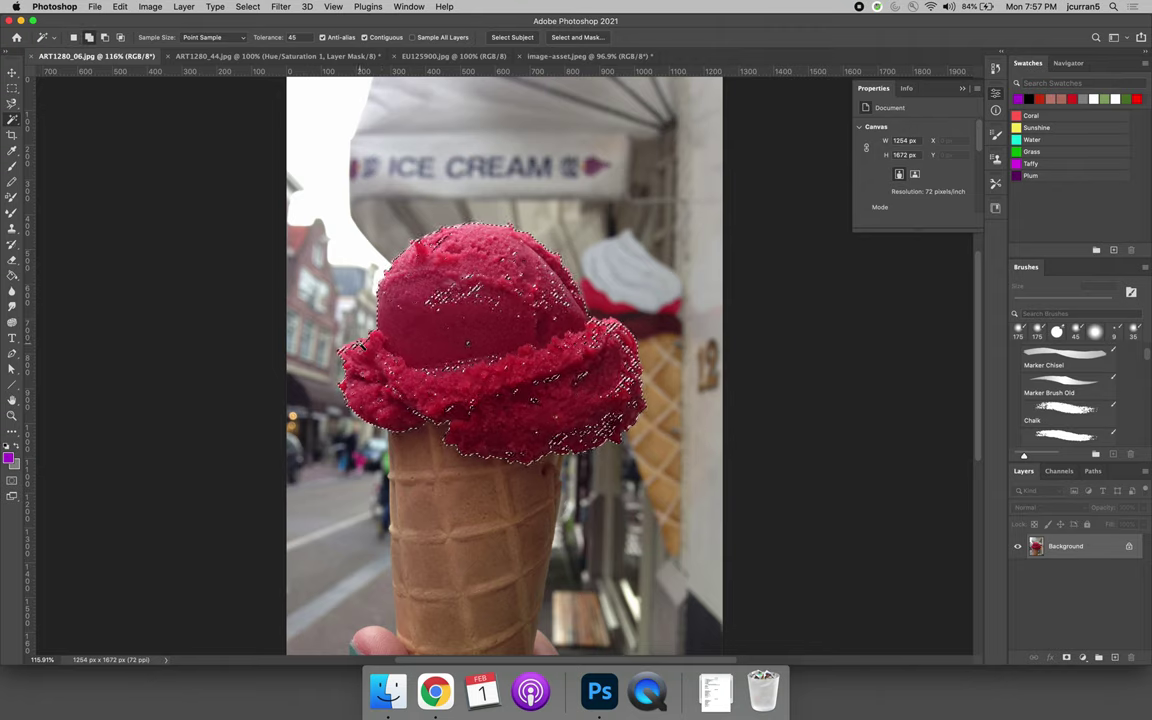
{"action": "left_click", "coordinate": [352, 350], "text": "shift"}
{"action": "left_click", "coordinate": [357, 398], "text": "shift"}
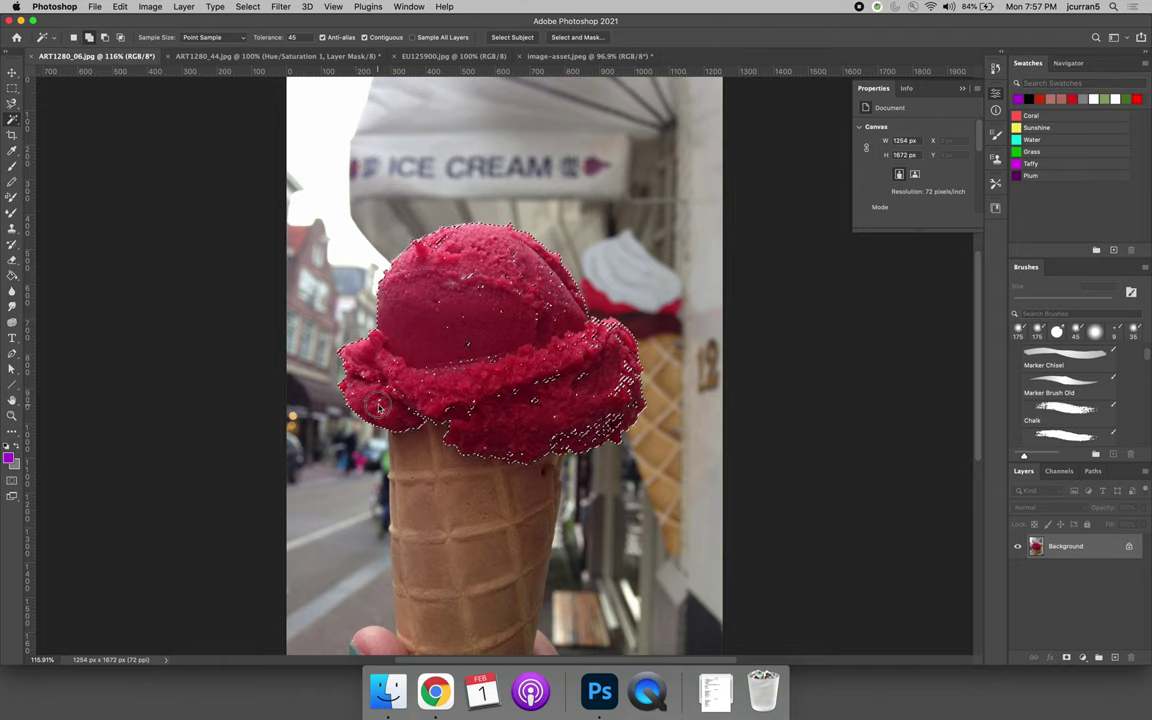
{"action": "left_click", "coordinate": [563, 392], "text": "shift"}
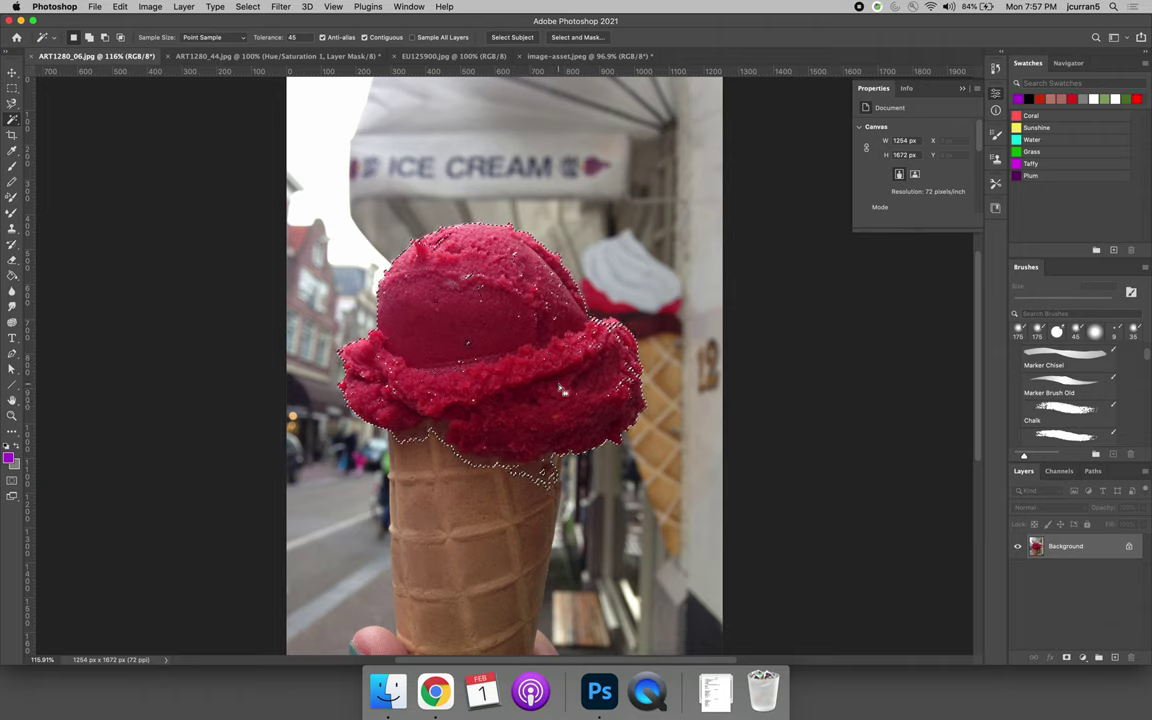
{"action": "left_click", "coordinate": [581, 382], "text": "shift"}
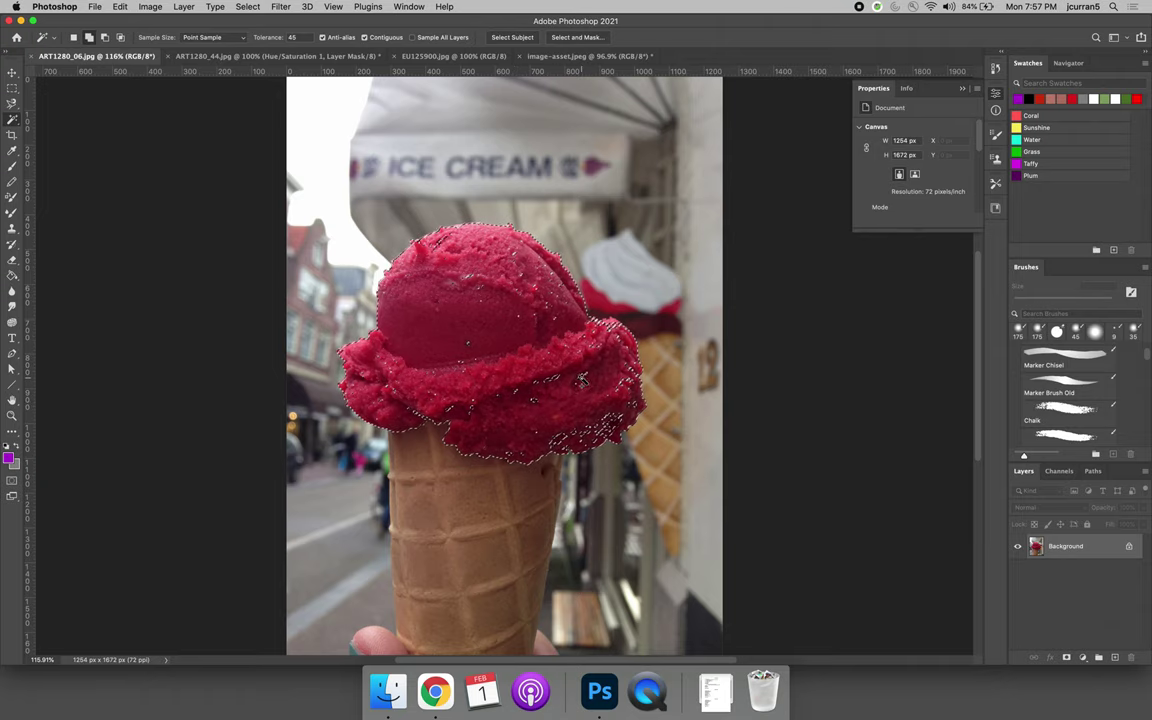
{"action": "key", "text": "super+z"}
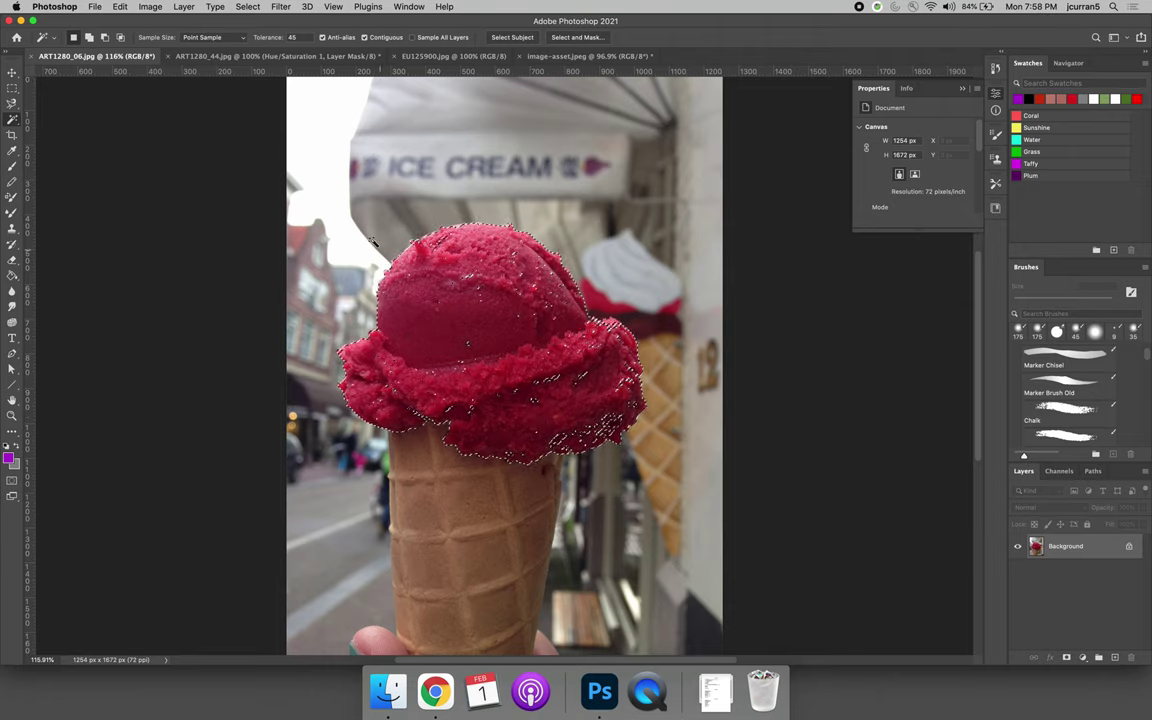
- Zoomed to 400%, lasso around the missed patches along the scoop's edges, then fit on screen
{"action": "left_click", "coordinate": [12, 103]}
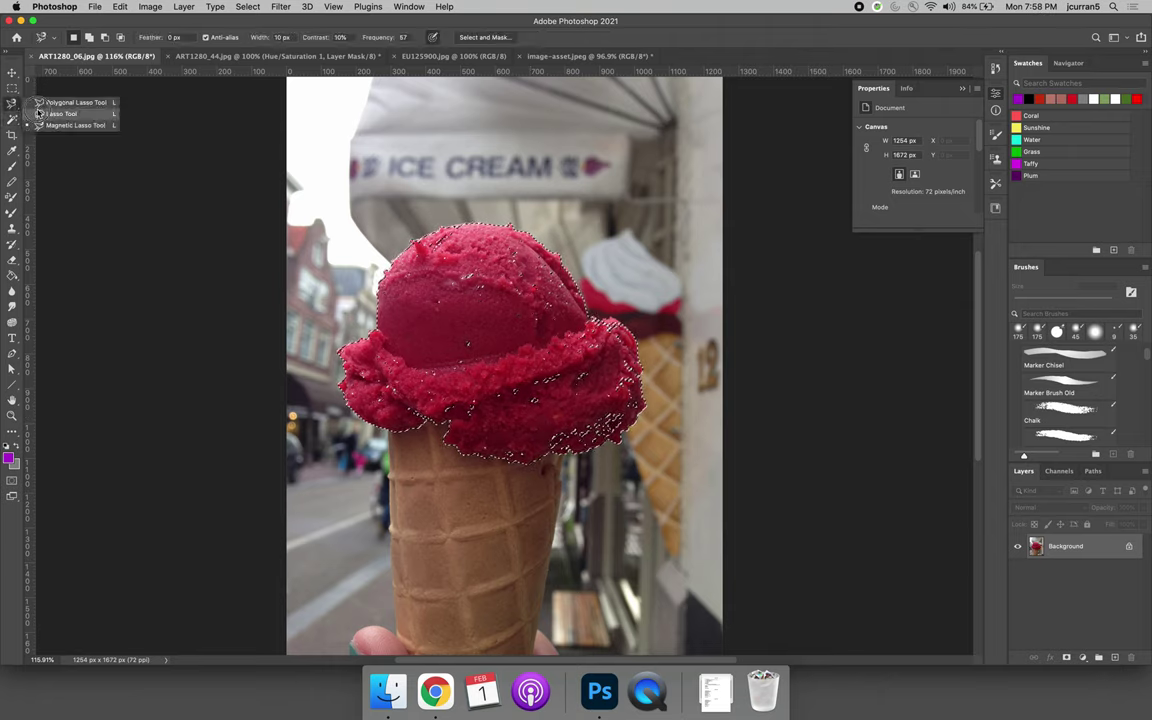
{"action": "left_click", "coordinate": [38, 113]}
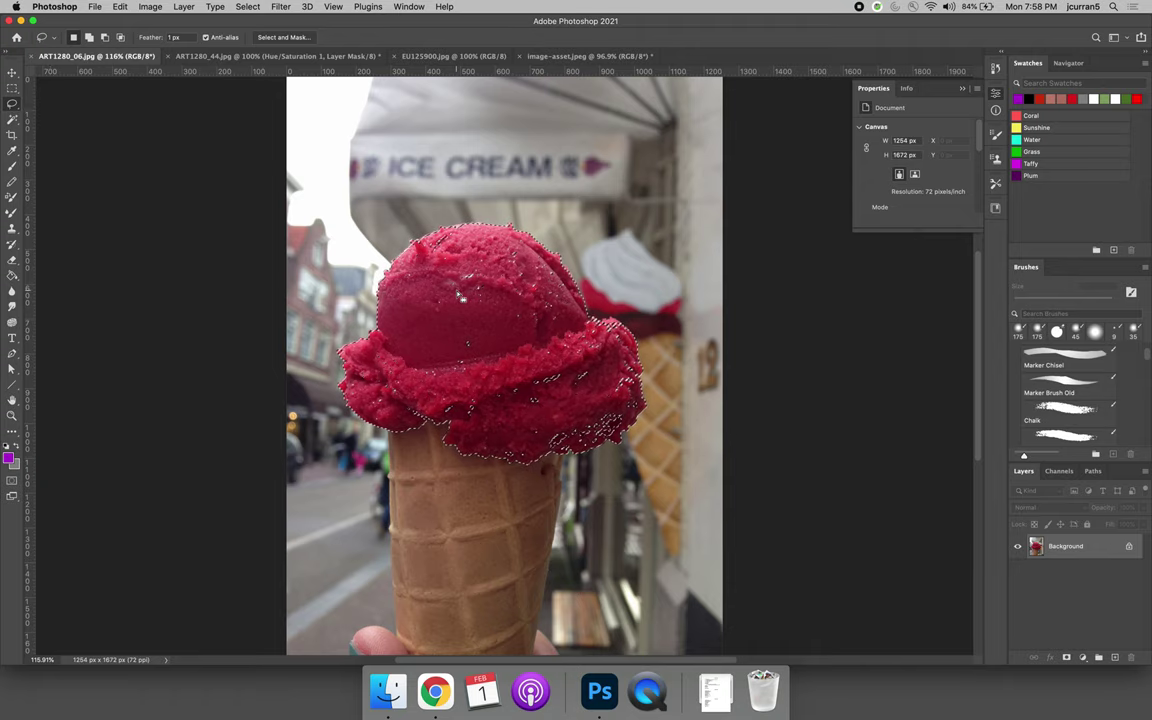
{"action": "scroll", "coordinate": [460, 296], "scroll_direction": "up", "scroll_amount": 6}
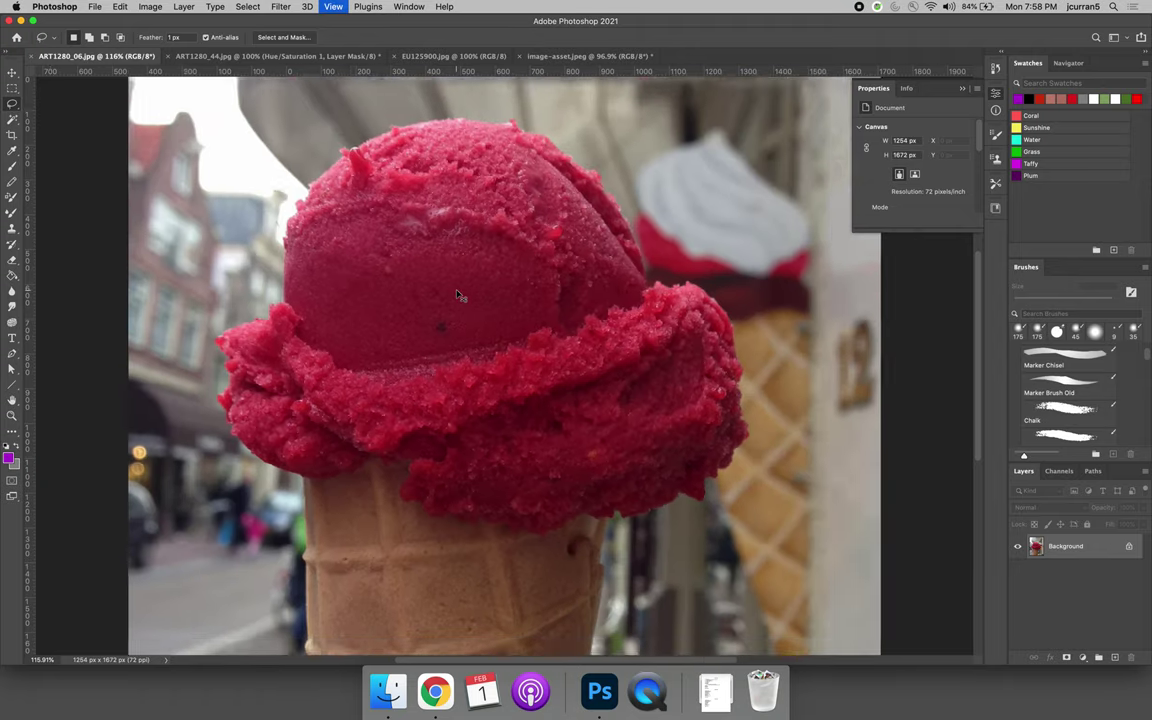
{"action": "left_click_drag", "start_coordinate": [506, 242], "coordinate": [504, 319]}
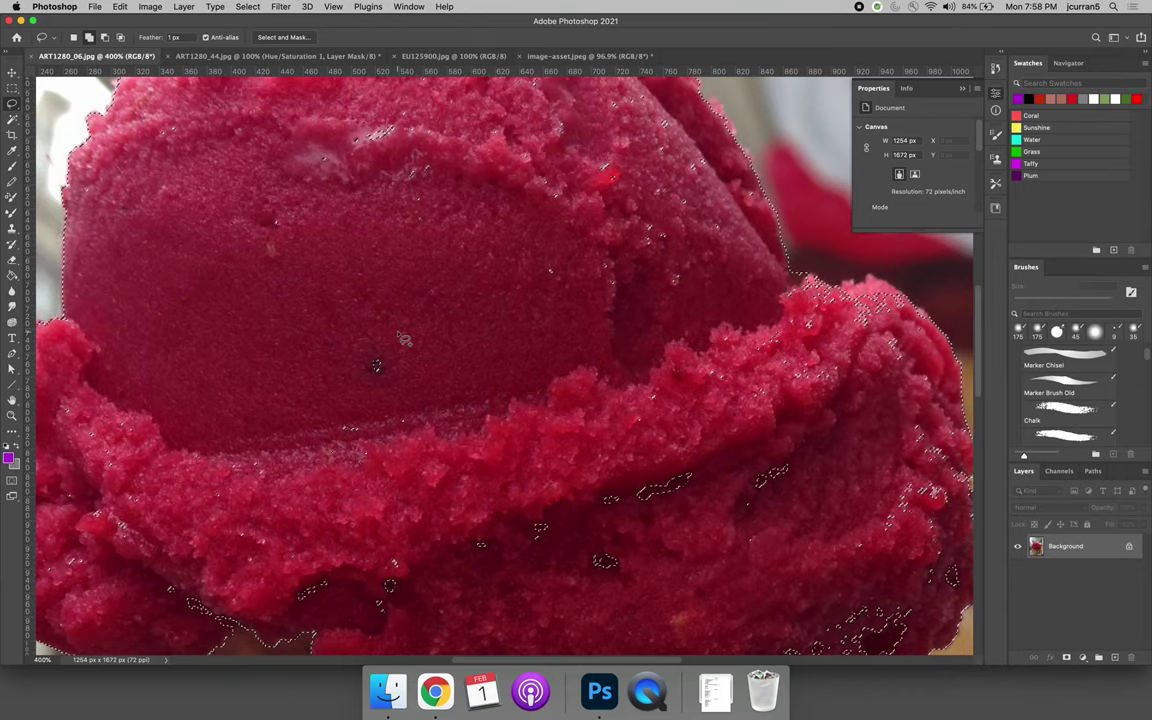
{"action": "mouse_move", "coordinate": [385, 337]}
{"action": "left_mouse_down"}
{"action": "mouse_move", "coordinate": [324, 389]}
{"action": "mouse_move", "coordinate": [331, 458]}
{"action": "mouse_move", "coordinate": [399, 465]}
{"action": "mouse_move", "coordinate": [431, 420]}
{"action": "mouse_move", "coordinate": [422, 360]}
{"action": "mouse_move", "coordinate": [398, 340]}
{"action": "left_mouse_up"}
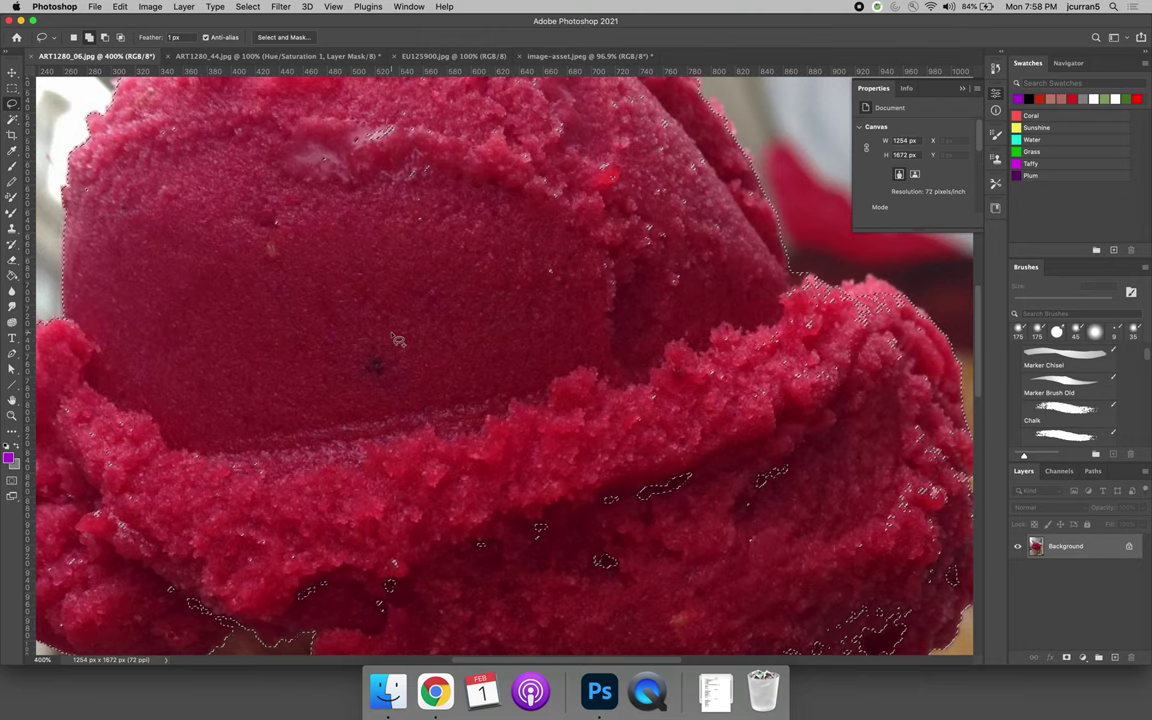
{"action": "mouse_move", "coordinate": [520, 303]}
{"action": "left_mouse_down"}
{"action": "mouse_move", "coordinate": [720, 298]}
{"action": "mouse_move", "coordinate": [757, 243]}
{"action": "mouse_move", "coordinate": [748, 180]}
{"action": "mouse_move", "coordinate": [688, 130]}
{"action": "mouse_move", "coordinate": [600, 92]}
{"action": "mouse_move", "coordinate": [525, 80]}
{"action": "mouse_move", "coordinate": [400, 87]}
{"action": "mouse_move", "coordinate": [272, 139]}
{"action": "mouse_move", "coordinate": [265, 322]}
{"action": "mouse_move", "coordinate": [565, 355]}
{"action": "mouse_move", "coordinate": [501, 334]}
{"action": "left_mouse_up"}
{"action": "left_click_drag", "start_coordinate": [458, 288], "coordinate": [462, 481]}
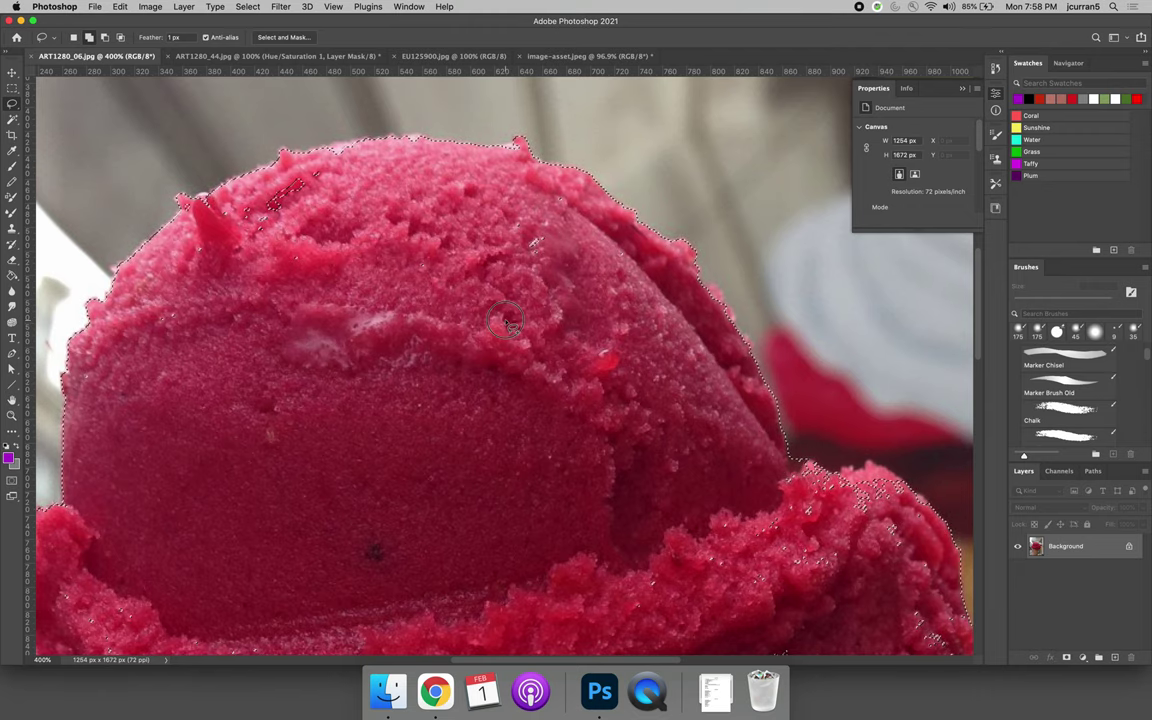
{"action": "mouse_move", "coordinate": [505, 320]}
{"action": "left_mouse_down"}
{"action": "mouse_move", "coordinate": [582, 205]}
{"action": "mouse_move", "coordinate": [502, 192]}
{"action": "mouse_move", "coordinate": [465, 265]}
{"action": "mouse_move", "coordinate": [365, 182]}
{"action": "mouse_move", "coordinate": [305, 155]}
{"action": "mouse_move", "coordinate": [213, 183]}
{"action": "mouse_move", "coordinate": [200, 208]}
{"action": "mouse_move", "coordinate": [175, 195]}
{"action": "mouse_move", "coordinate": [87, 360]}
{"action": "mouse_move", "coordinate": [100, 420]}
{"action": "mouse_move", "coordinate": [400, 466]}
{"action": "mouse_move", "coordinate": [480, 440]}
{"action": "left_mouse_up"}
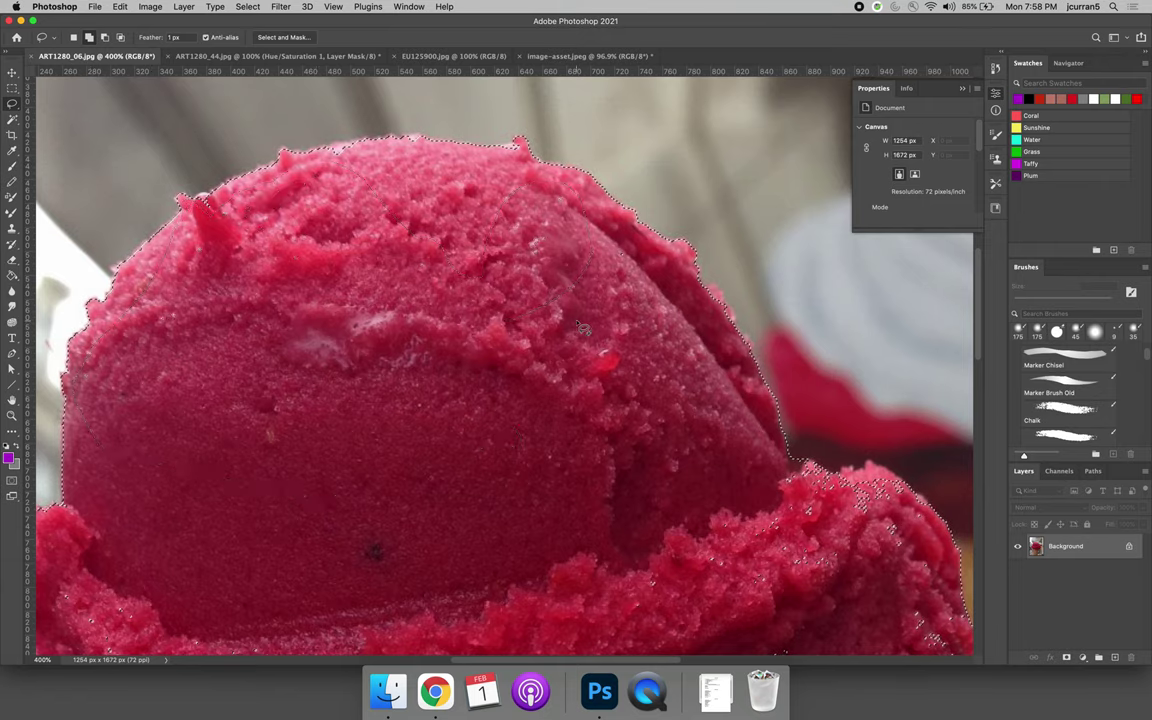
{"action": "mouse_move", "coordinate": [549, 409]}
{"action": "left_mouse_down"}
{"action": "mouse_move", "coordinate": [424, 386]}
{"action": "mouse_move", "coordinate": [339, 337]}
{"action": "mouse_move", "coordinate": [375, 329]}
{"action": "left_mouse_up"}
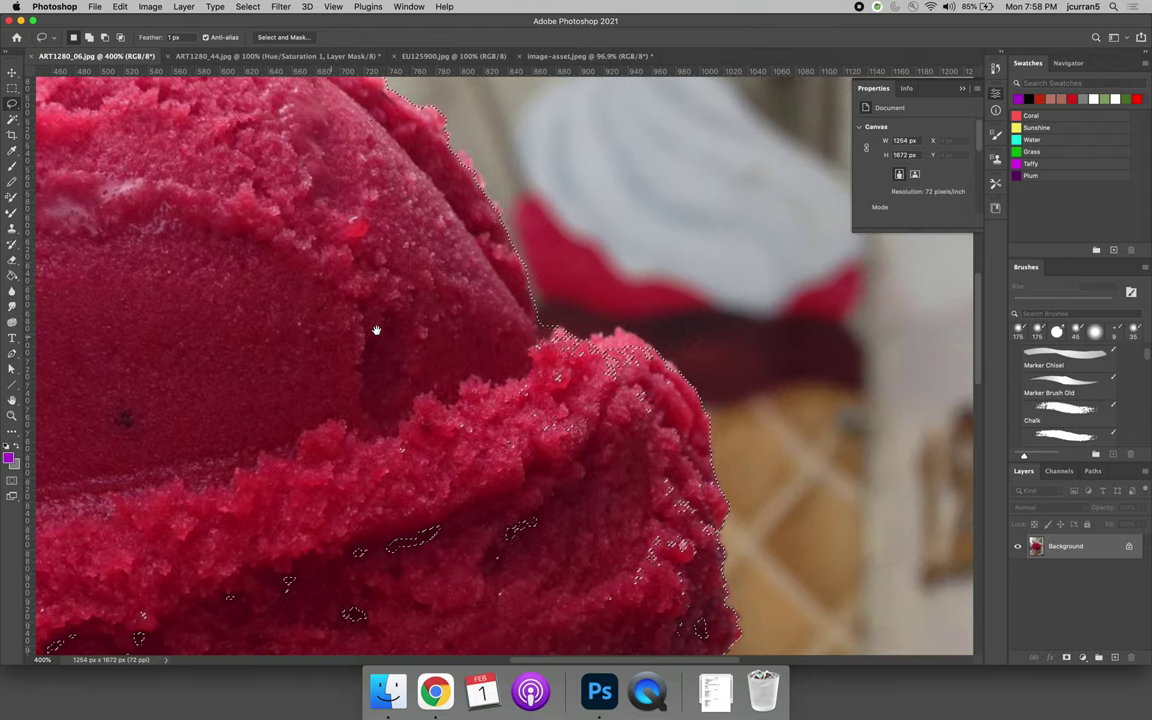
{"action": "mouse_move", "coordinate": [505, 333]}
{"action": "left_mouse_down"}
{"action": "mouse_move", "coordinate": [650, 356]}
{"action": "mouse_move", "coordinate": [704, 481]}
{"action": "mouse_move", "coordinate": [716, 479]}
{"action": "mouse_move", "coordinate": [708, 551]}
{"action": "mouse_move", "coordinate": [615, 631]}
{"action": "mouse_move", "coordinate": [448, 648]}
{"action": "mouse_move", "coordinate": [323, 641]}
{"action": "mouse_move", "coordinate": [208, 596]}
{"action": "mouse_move", "coordinate": [212, 608]}
{"action": "mouse_move", "coordinate": [508, 333]}
{"action": "left_mouse_up"}
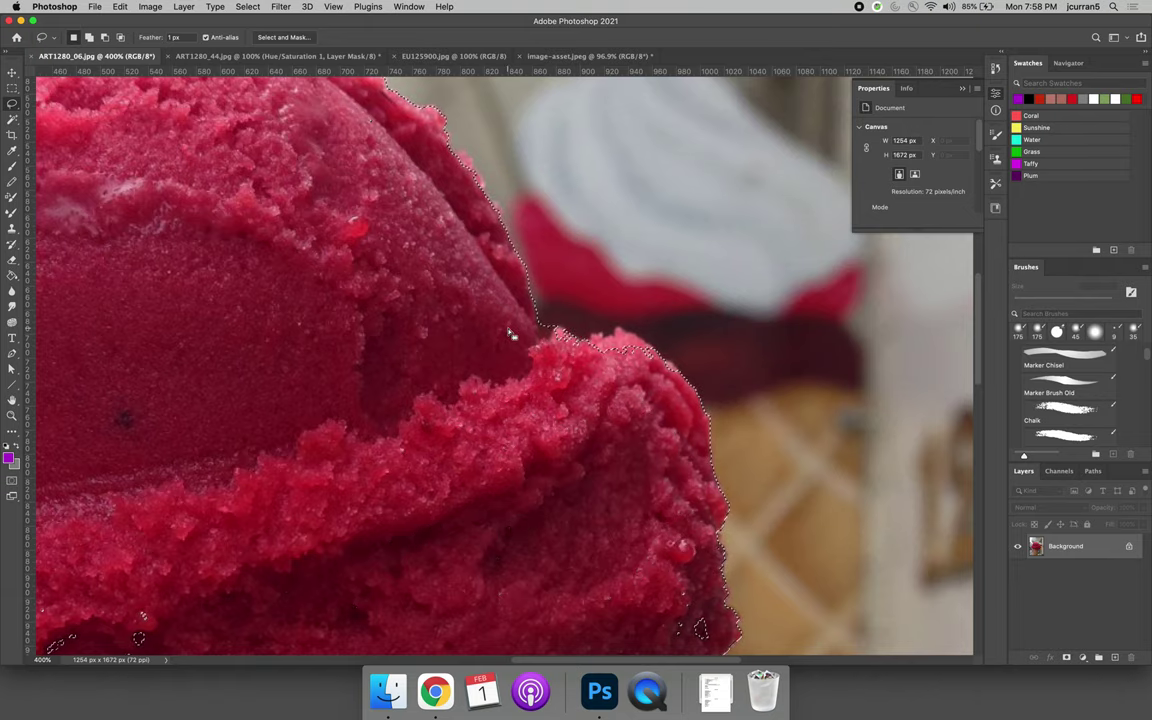
{"action": "key", "text": "super+0"}
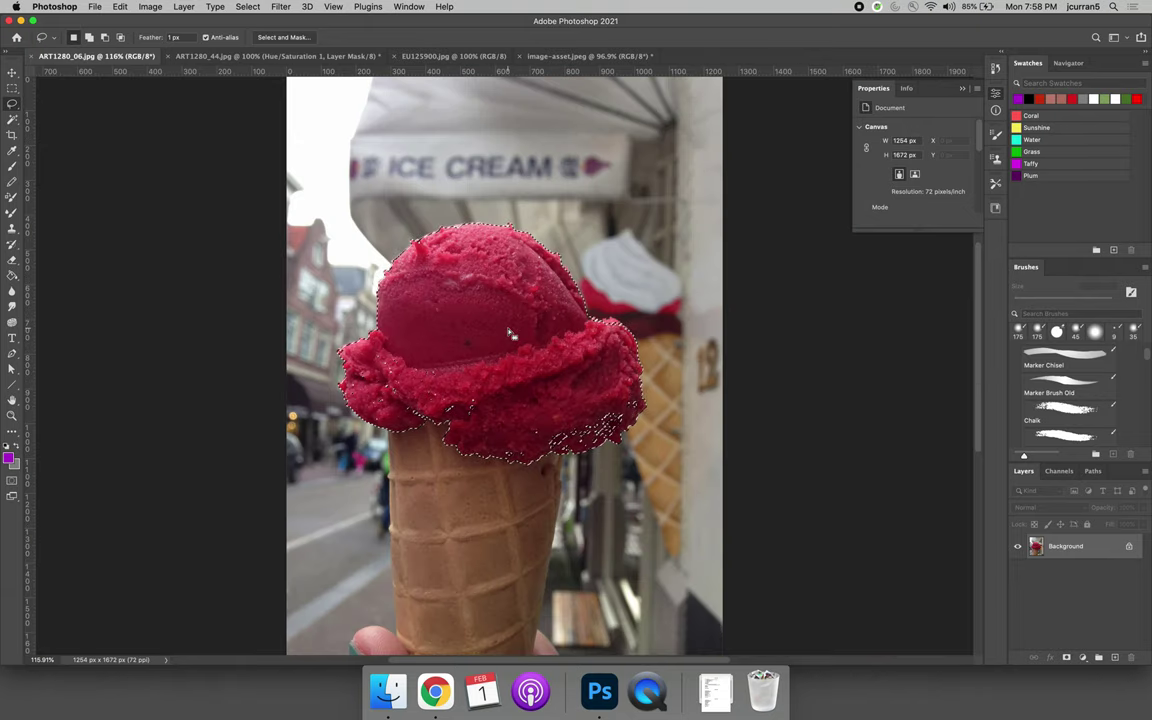
- Deselect, then paint over the whole scoop with the Quick Selection brush, shrinking it for detail
{"action": "key", "text": "super+d"}
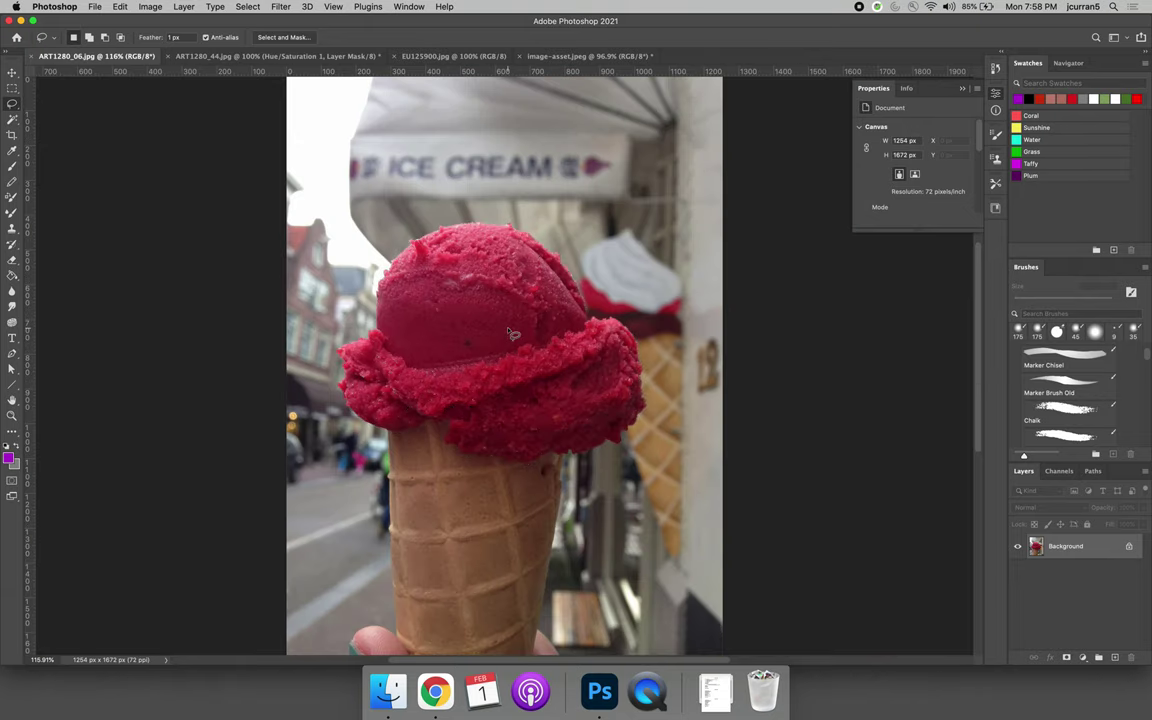
{"action": "left_click", "coordinate": [12, 120]}
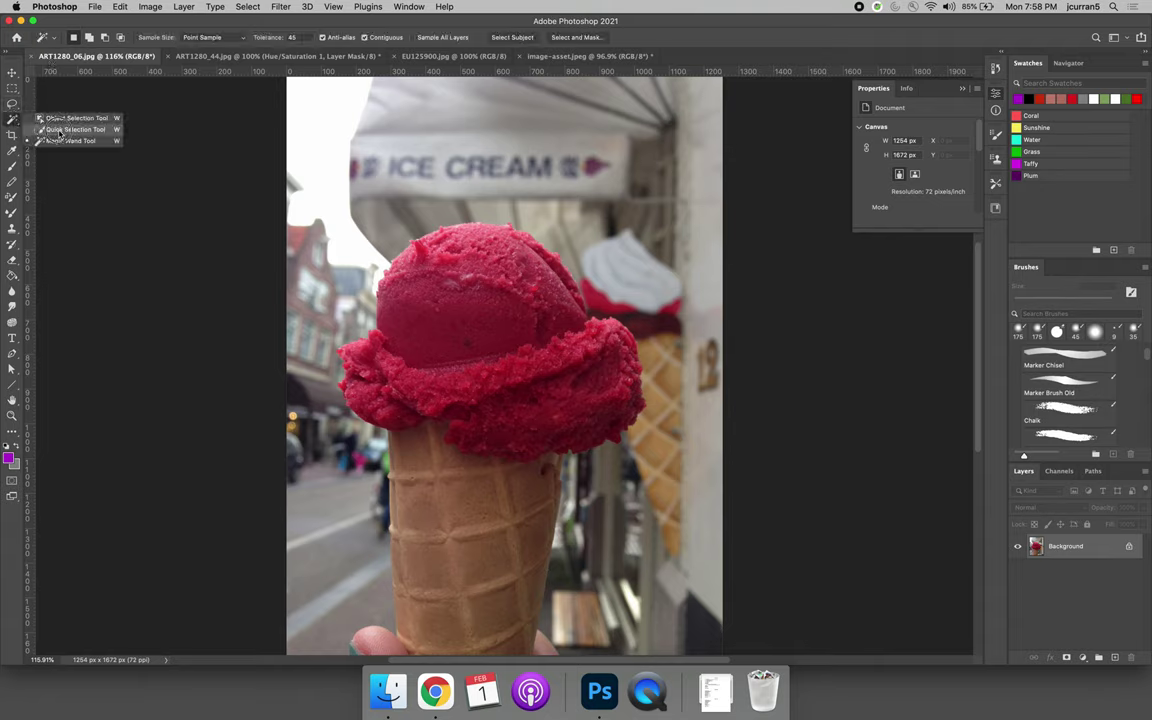
{"action": "left_click", "coordinate": [60, 129]}
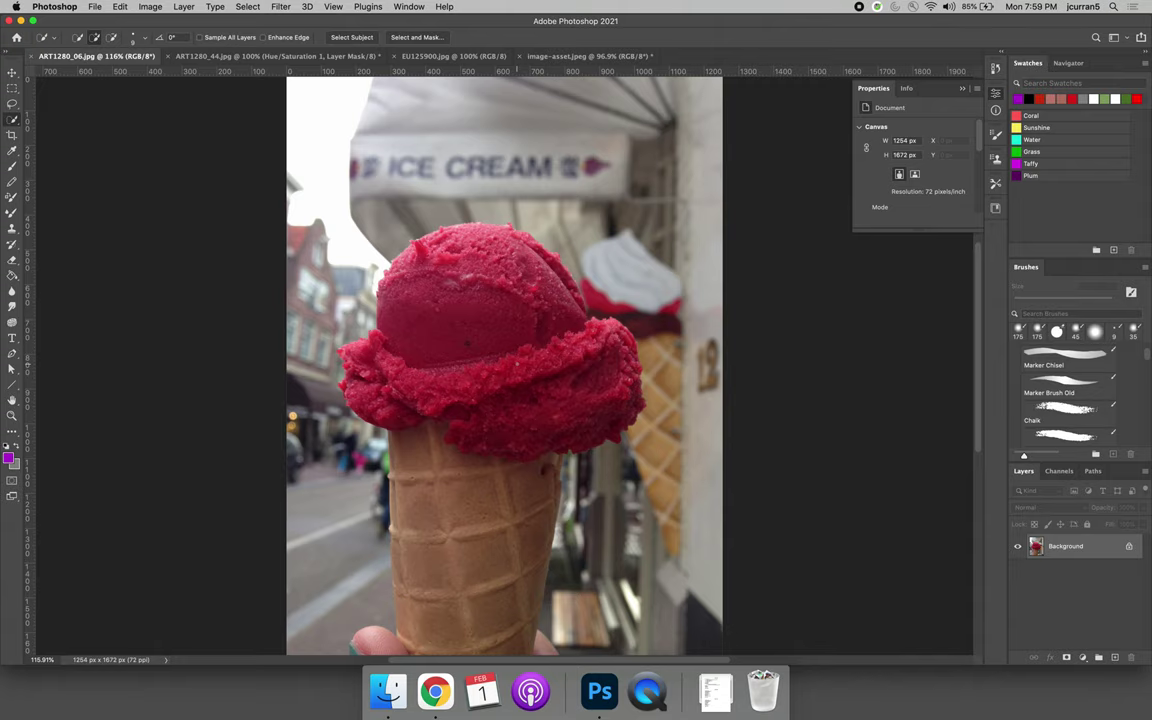
{"action": "key", "text": "bracketright"}
{"action": "key", "text": "bracketright"}
{"action": "key", "text": "bracketright"}
{"action": "key", "text": "bracketright"}
{"action": "key", "text": "bracketright"}
{"action": "key", "text": "bracketright"}
{"action": "key", "text": "bracketright"}
{"action": "key", "text": "bracketright"}
{"action": "key", "text": "bracketright"}
{"action": "key", "text": "bracketright"}
{"action": "key", "text": "bracketright"}
{"action": "key", "text": "bracketright"}
{"action": "key", "text": "bracketright"}
{"action": "key", "text": "bracketright"}
{"action": "key", "text": "bracketright"}
{"action": "key", "text": "bracketleft"}
{"action": "key", "text": "bracketleft"}
{"action": "key", "text": "bracketleft"}
{"action": "key", "text": "bracketleft"}
{"action": "key", "text": "bracketleft"}
{"action": "key", "text": "bracketleft"}
{"action": "key", "text": "bracketleft"}
{"action": "mouse_move", "coordinate": [452, 320]}
{"action": "left_mouse_down"}
{"action": "mouse_move", "coordinate": [442, 321]}
{"action": "mouse_move", "coordinate": [475, 327]}
{"action": "left_mouse_up"}
{"action": "key", "text": "bracketleft"}
{"action": "key", "text": "bracketleft"}
{"action": "key", "text": "bracketleft"}
{"action": "key", "text": "bracketleft"}
{"action": "mouse_move", "coordinate": [600, 342]}
{"action": "left_mouse_down"}
{"action": "mouse_move", "coordinate": [599, 401]}
{"action": "mouse_move", "coordinate": [555, 404]}
{"action": "mouse_move", "coordinate": [543, 421]}
{"action": "mouse_move", "coordinate": [460, 385]}
{"action": "mouse_move", "coordinate": [455, 395]}
{"action": "mouse_move", "coordinate": [410, 365]}
{"action": "mouse_move", "coordinate": [345, 372]}
{"action": "mouse_move", "coordinate": [453, 410]}
{"action": "left_mouse_up"}
- Paint the selection down over the wafer cone and trim excess from its upper-left edge
{"action": "scroll", "coordinate": [464, 473], "scroll_direction": "down", "scroll_amount": 5}
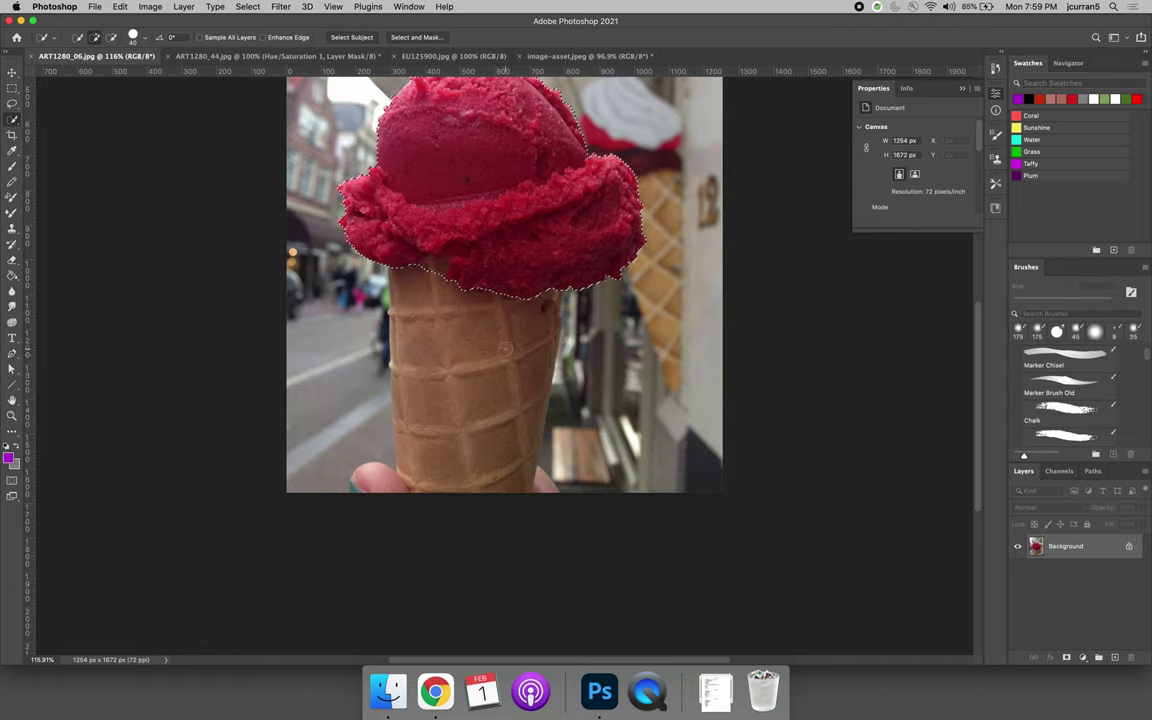
{"action": "mouse_move", "coordinate": [458, 275]}
{"action": "left_mouse_down"}
{"action": "mouse_move", "coordinate": [500, 352]}
{"action": "mouse_move", "coordinate": [445, 325]}
{"action": "mouse_move", "coordinate": [428, 386]}
{"action": "mouse_move", "coordinate": [475, 493]}
{"action": "left_mouse_up"}
{"action": "left_click_drag", "start_coordinate": [388, 130], "coordinate": [398, 86]}
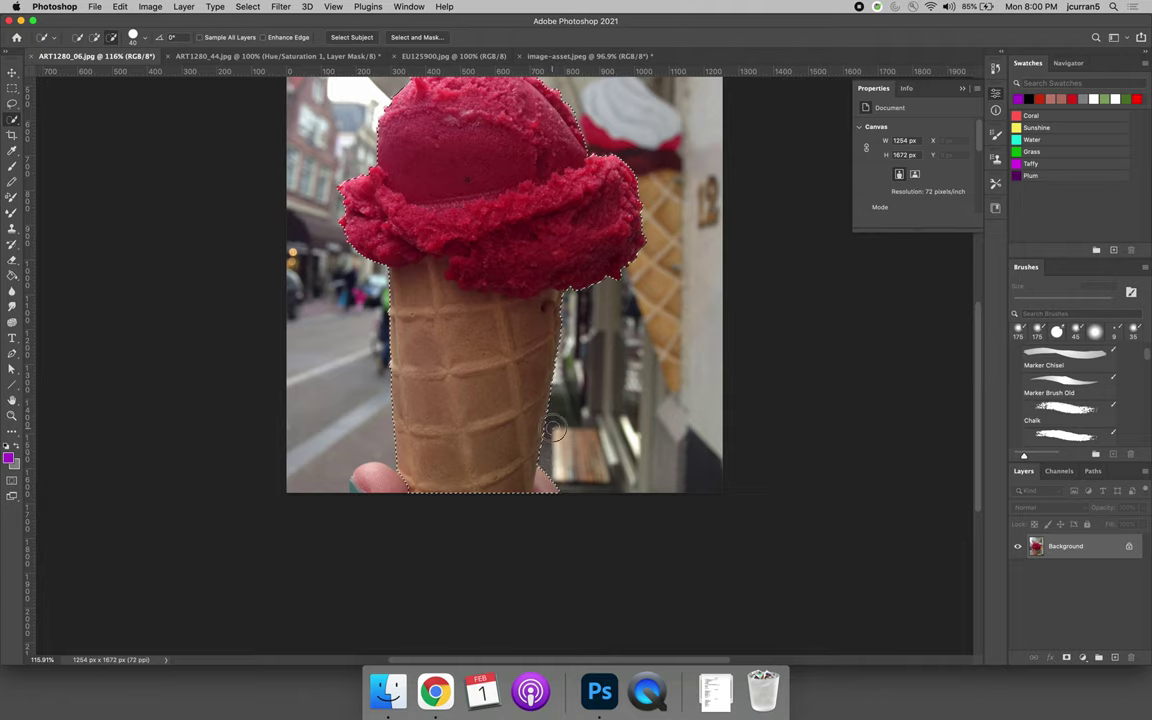
{"action": "key", "text": "shift"}
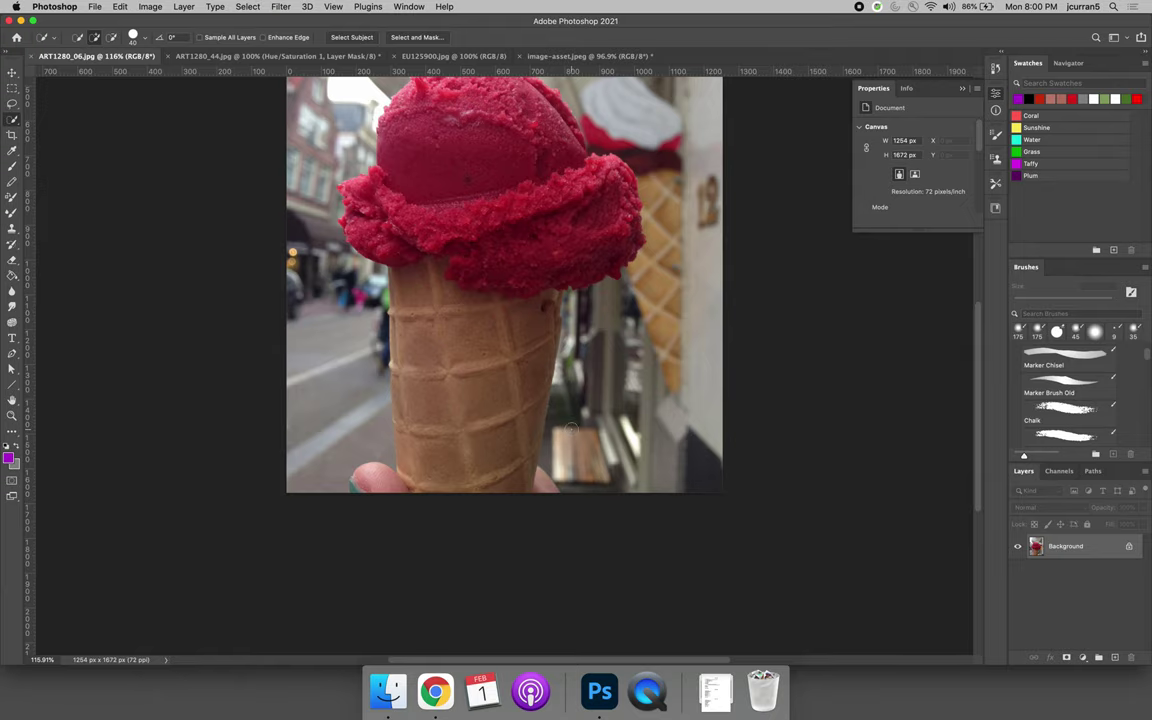
- Box the ice cream with the Object Selection tool in Rectangle mode to auto-select it
{"action": "scroll", "coordinate": [571, 428], "scroll_direction": "up", "scroll_amount": 3}
{"action": "key", "text": "super+1"}
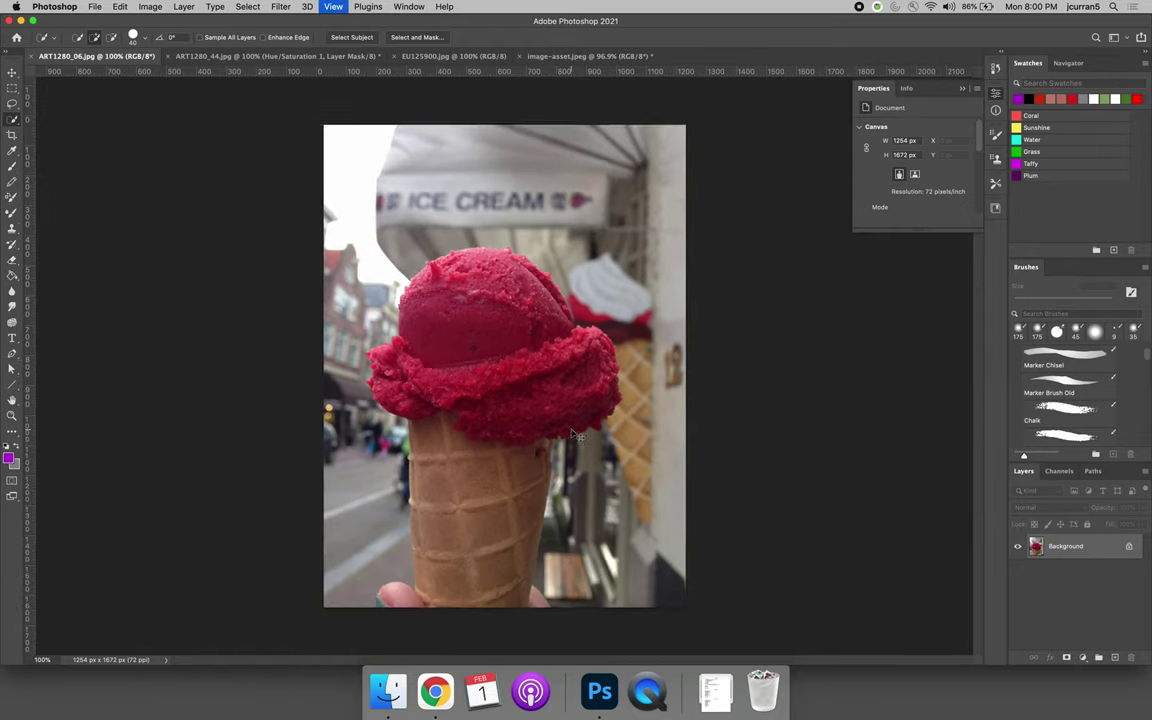
{"action": "key", "text": "super+minus"}
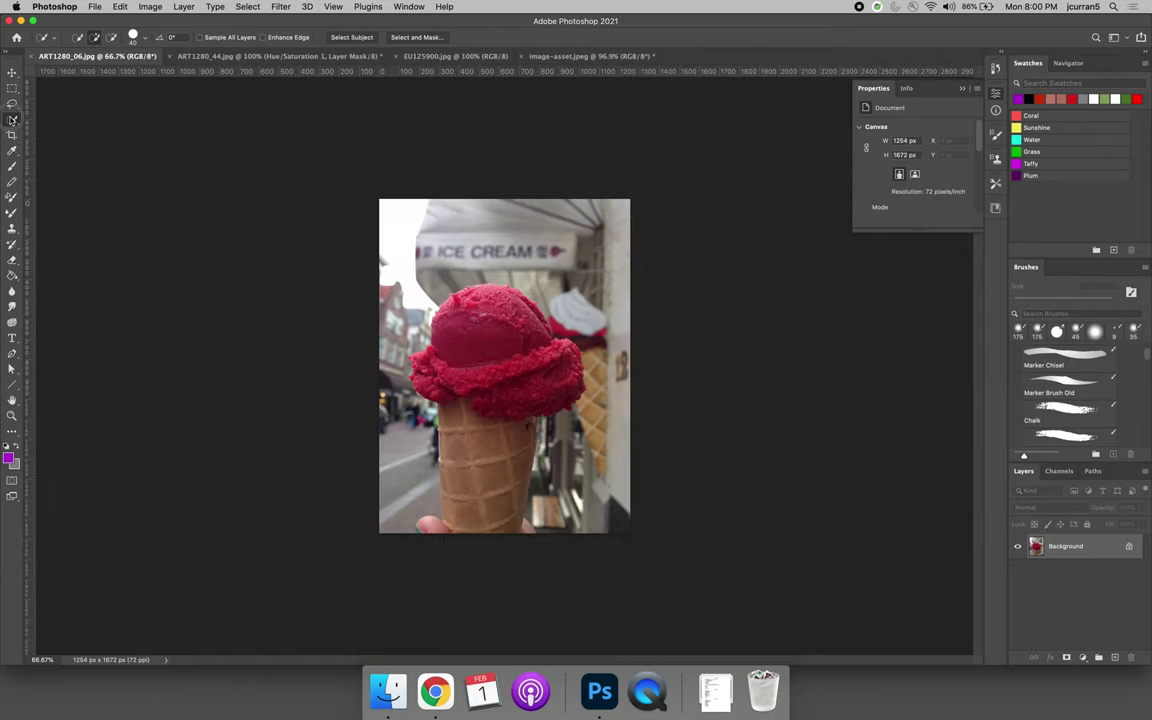
{"action": "left_click", "coordinate": [12, 119]}
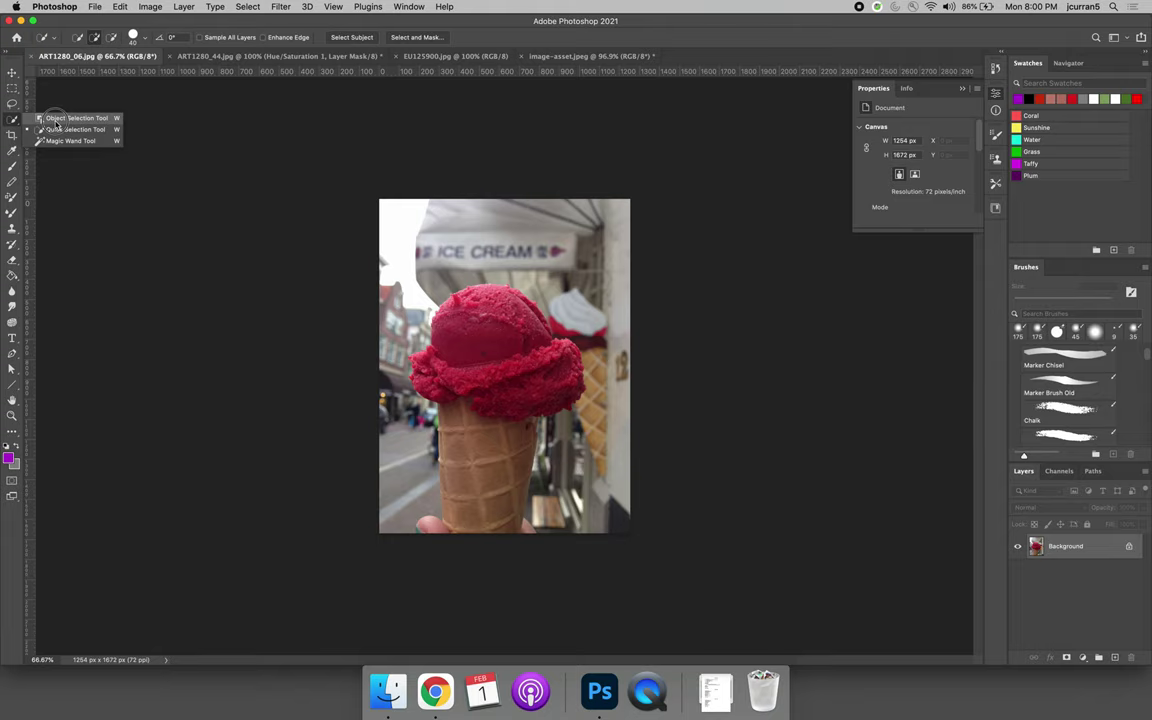
{"action": "left_click", "coordinate": [57, 120]}
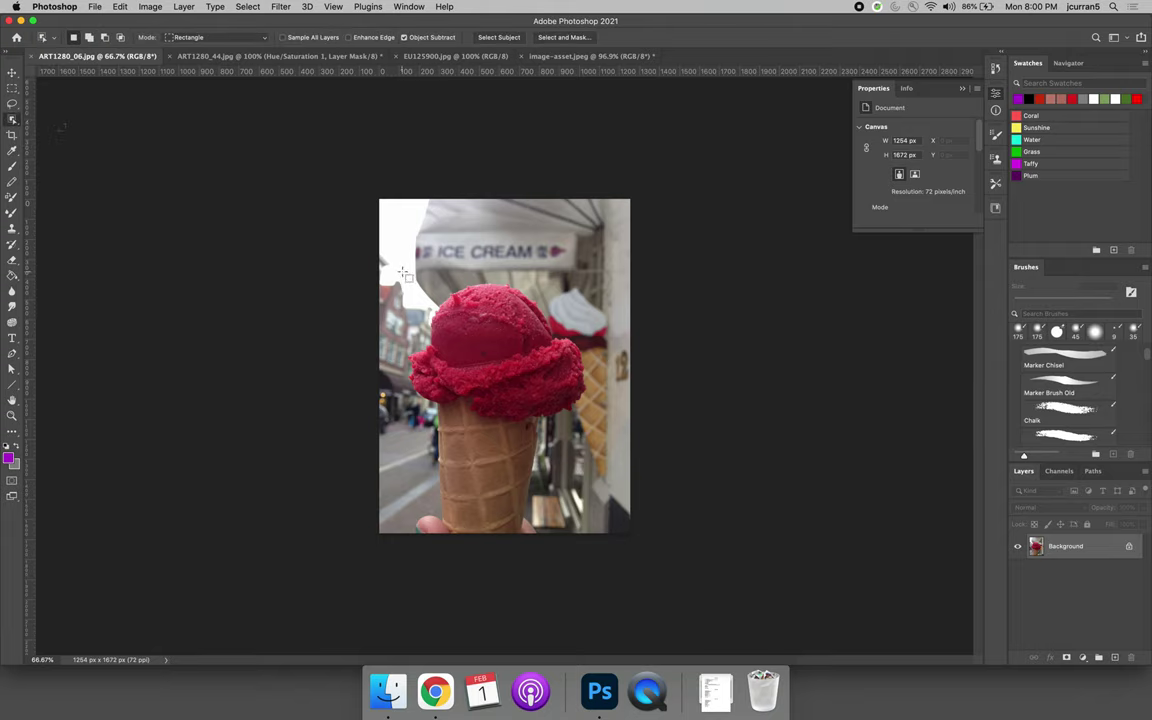
{"action": "left_click_drag", "start_coordinate": [403, 272], "coordinate": [589, 533]}
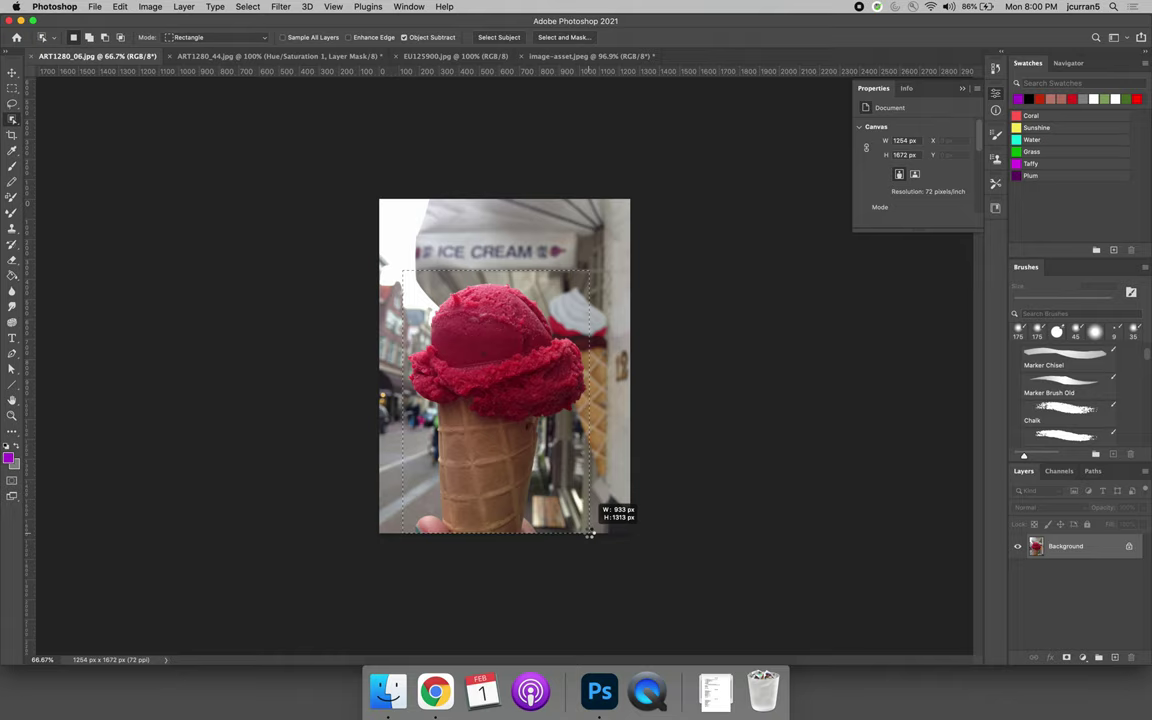
{"action": "left_click_drag", "start_coordinate": [590, 533], "coordinate": [591, 535]}
- Inspect the selection edge around the scoop and cone up close, then fit the image on screen
{"action": "key", "text": "super+d"}
{"action": "key", "text": "super+equal"}
{"action": "key", "text": "super+equal"}
{"action": "key", "text": "super+equal"}
{"action": "key", "text": "super+equal"}
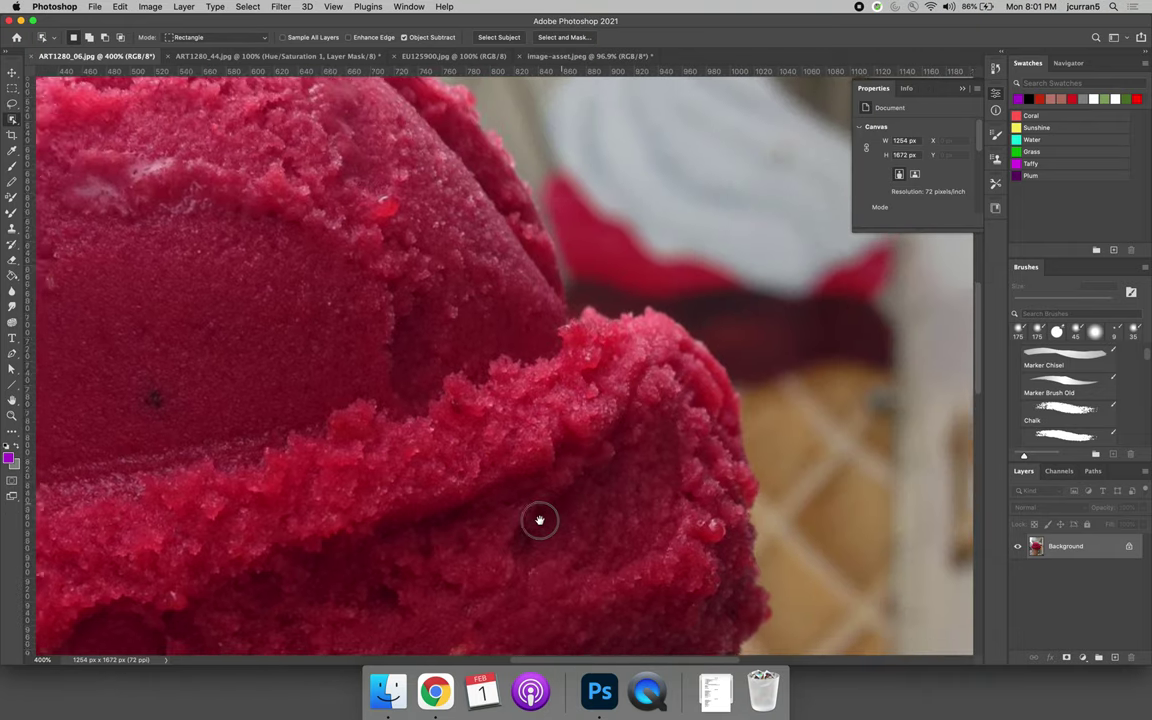
{"action": "left_click_drag", "start_coordinate": [539, 520], "coordinate": [484, 552]}
{"action": "key", "text": "super+shift+d"}
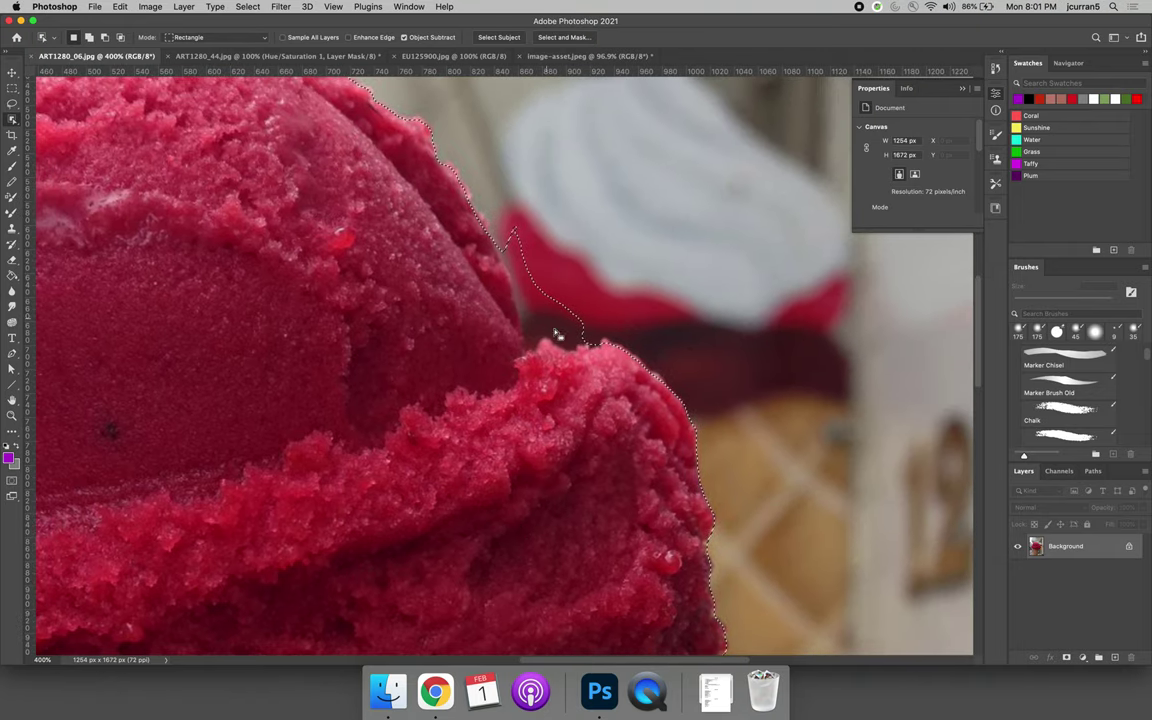
{"action": "left_click_drag", "start_coordinate": [499, 437], "coordinate": [467, 375]}
{"action": "scroll", "coordinate": [467, 375], "scroll_direction": "down", "scroll_amount": 15}
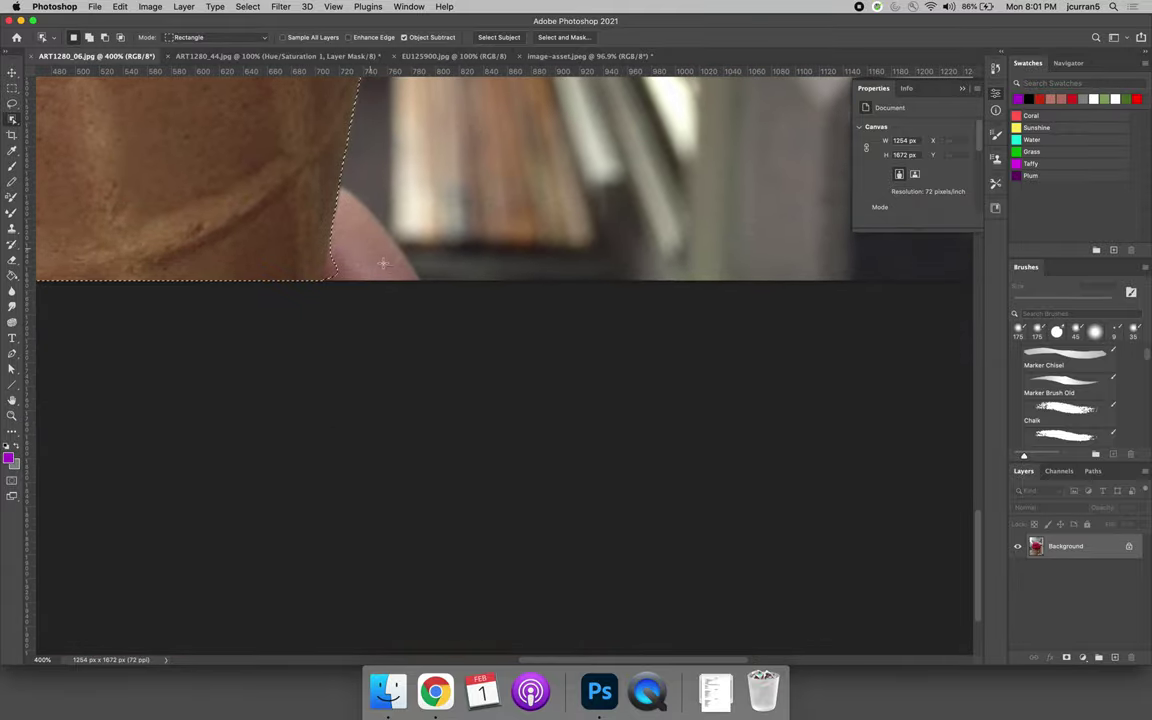
{"action": "key", "text": "super+0"}
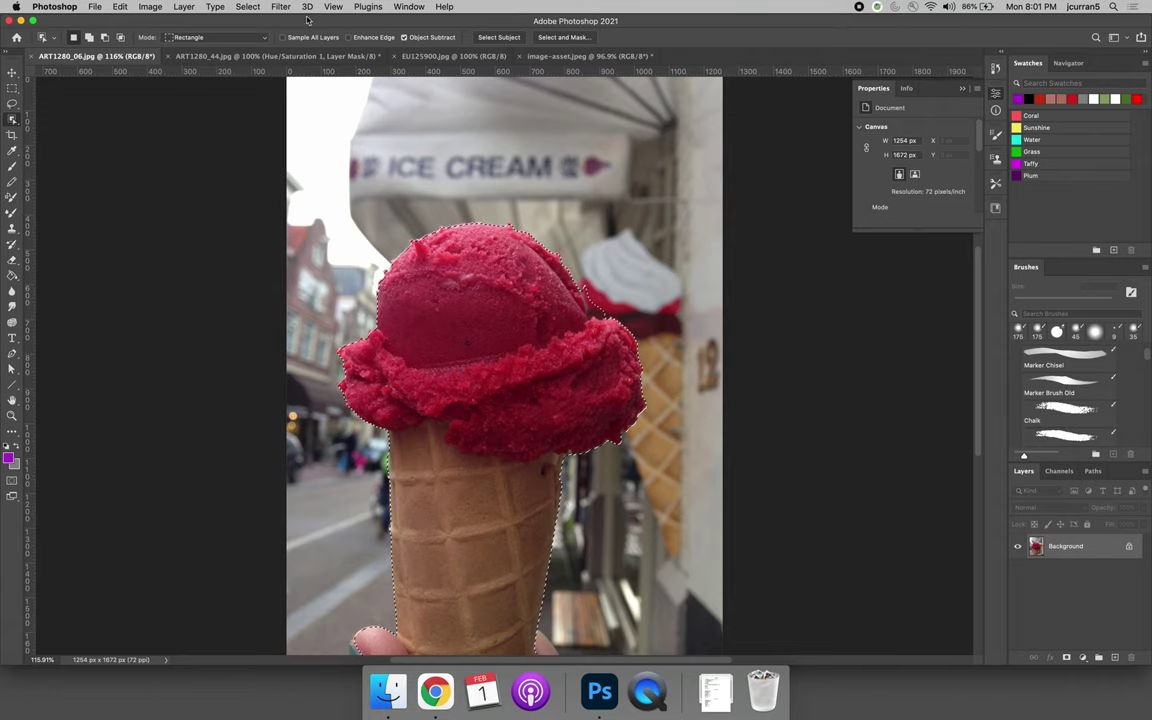
- Bring up the EU125900.jpg statue photo and choose the Magic Wand Tool
{"action": "left_click", "coordinate": [295, 57]}
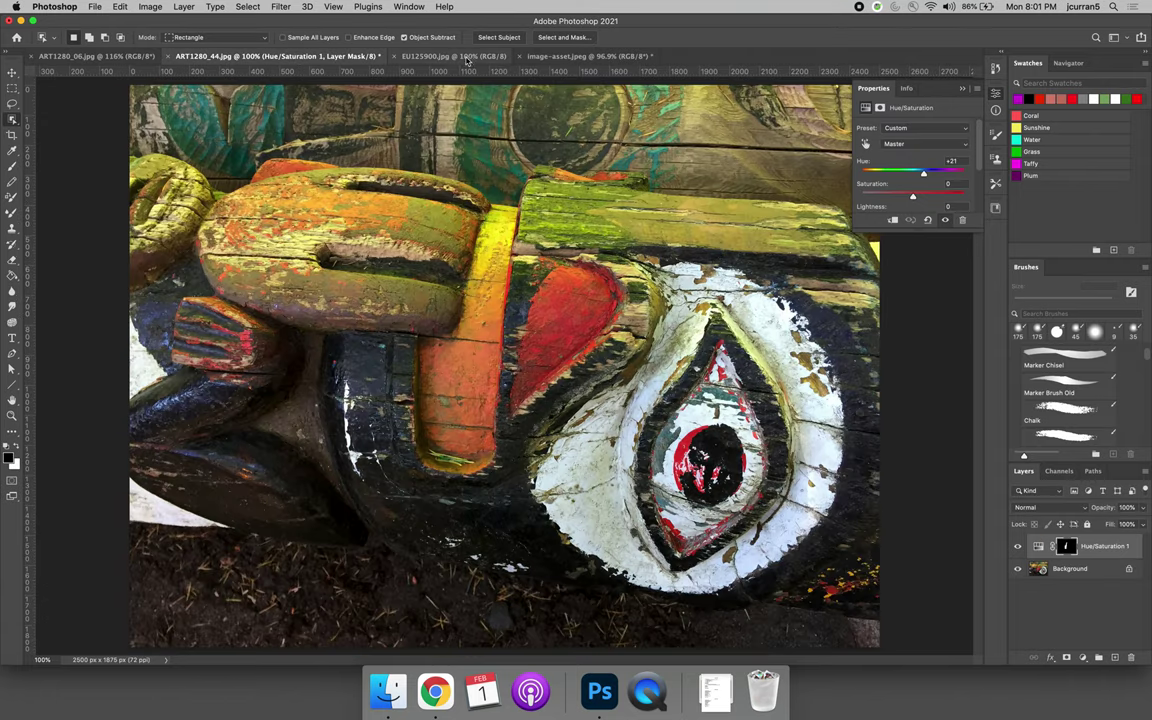
{"action": "left_click", "coordinate": [418, 56]}
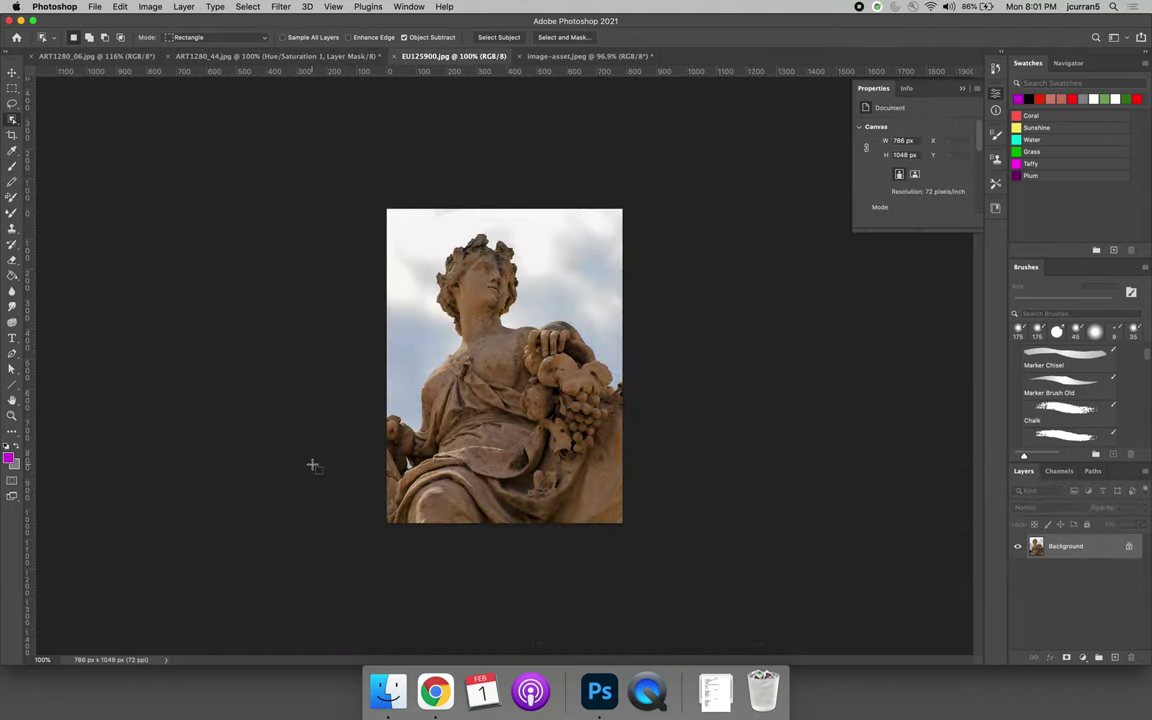
{"action": "right_click", "coordinate": [12, 119]}
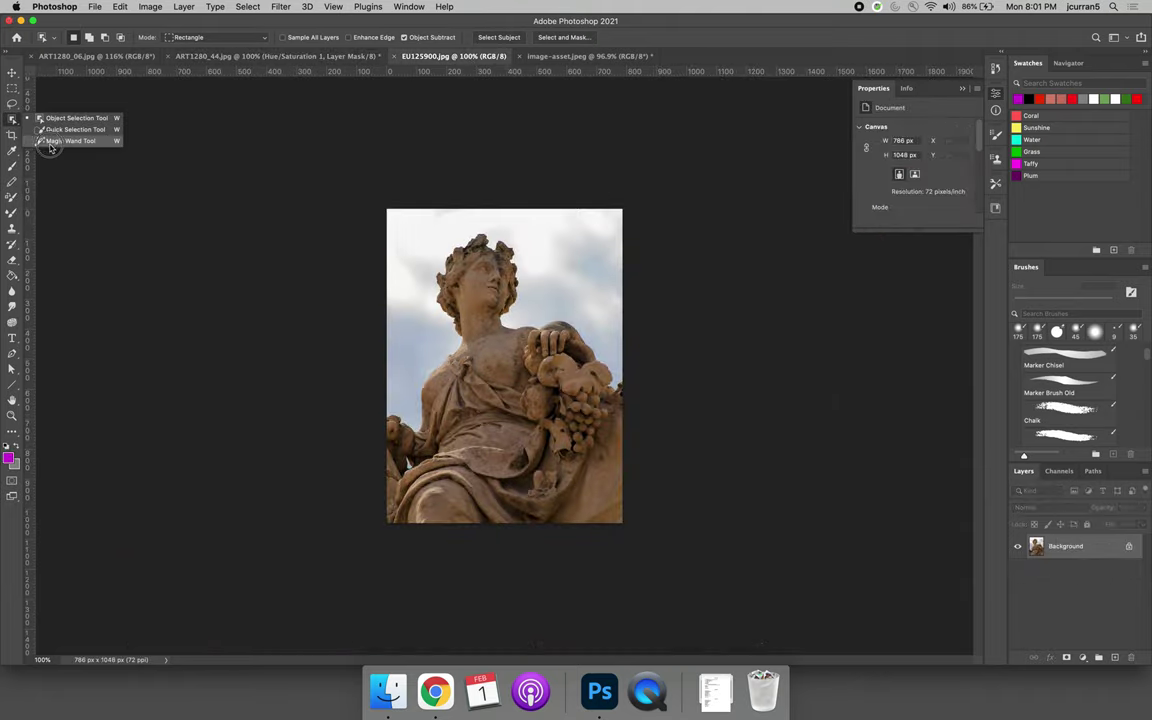
{"action": "left_click", "coordinate": [61, 142]}
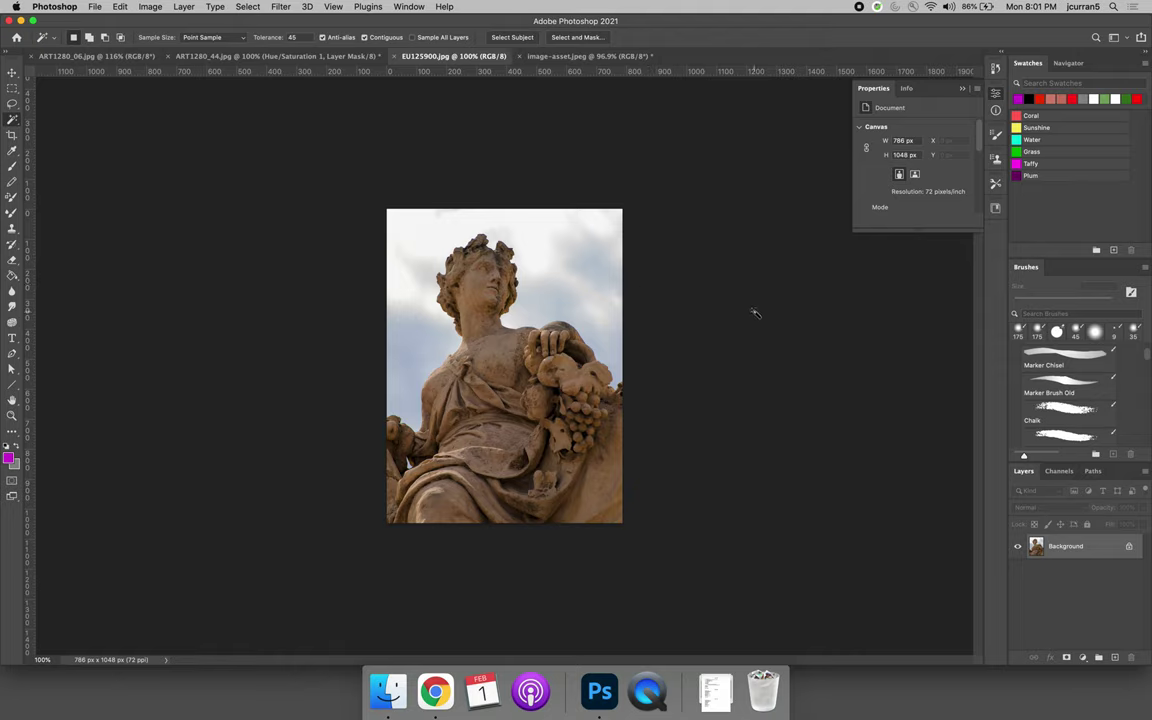
- Adjust the Magic Wand tolerance, select the sky around the statue, then undo it
{"action": "left_click", "coordinate": [269, 40]}
{"action": "left_click", "coordinate": [295, 37]}
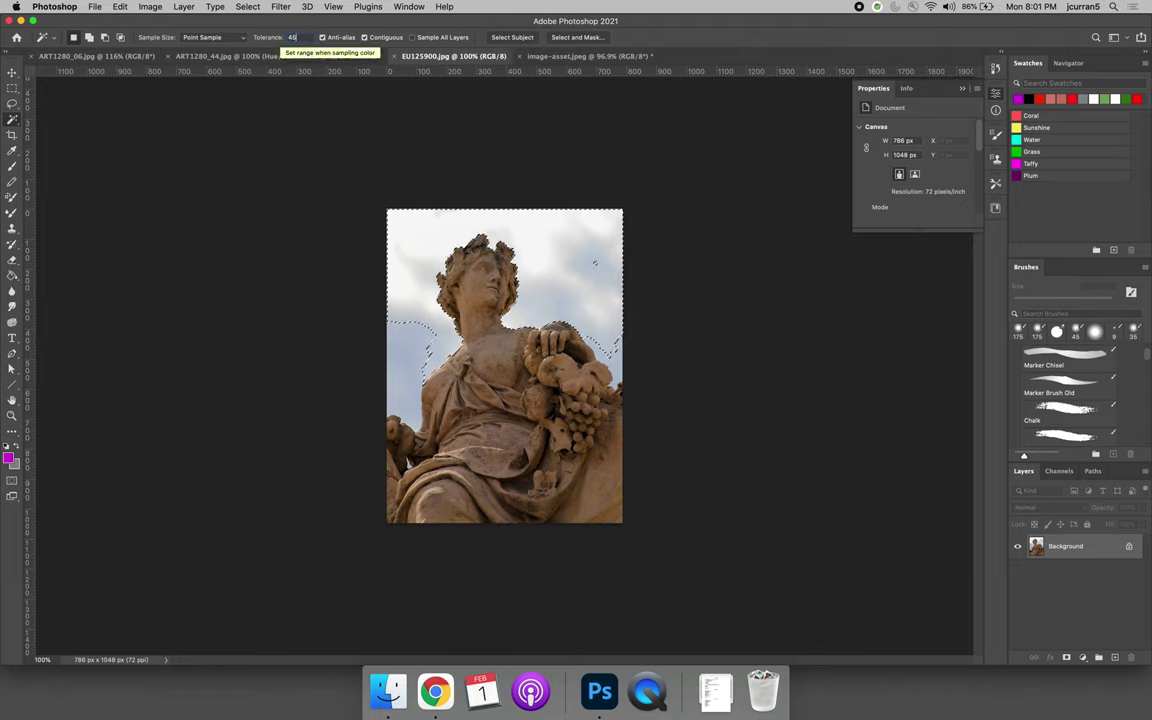
{"action": "left_click", "coordinate": [568, 260]}
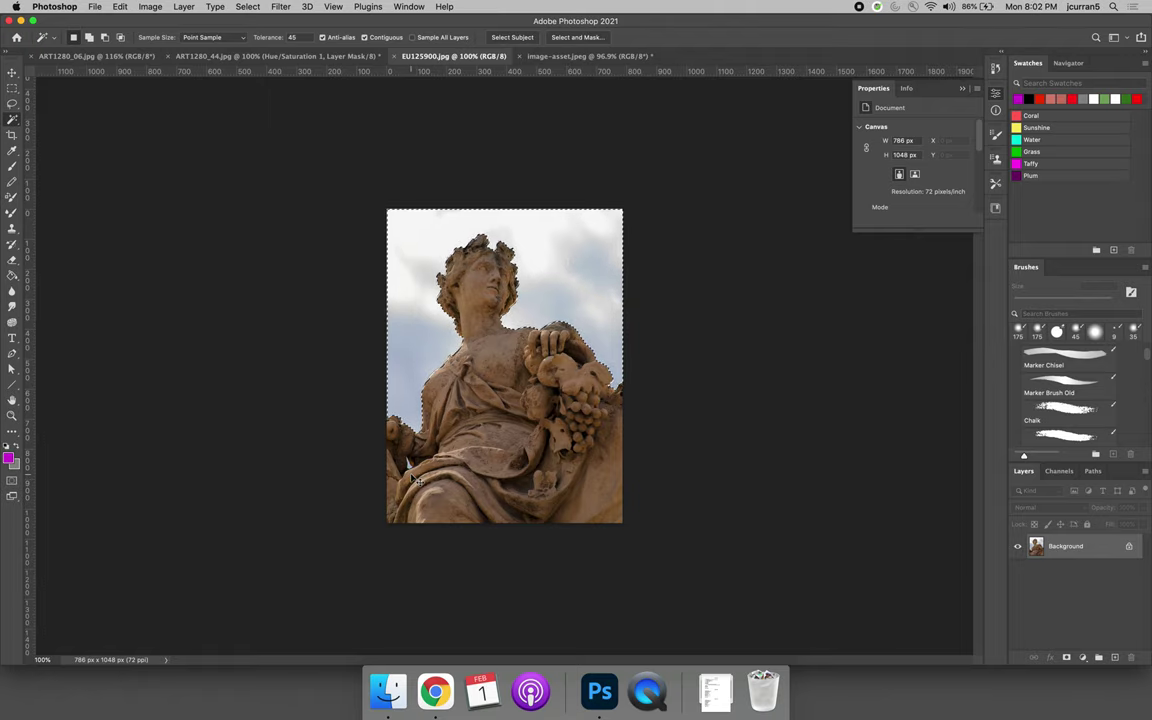
{"action": "scroll", "coordinate": [416, 479], "scroll_direction": "up", "scroll_amount": 5}
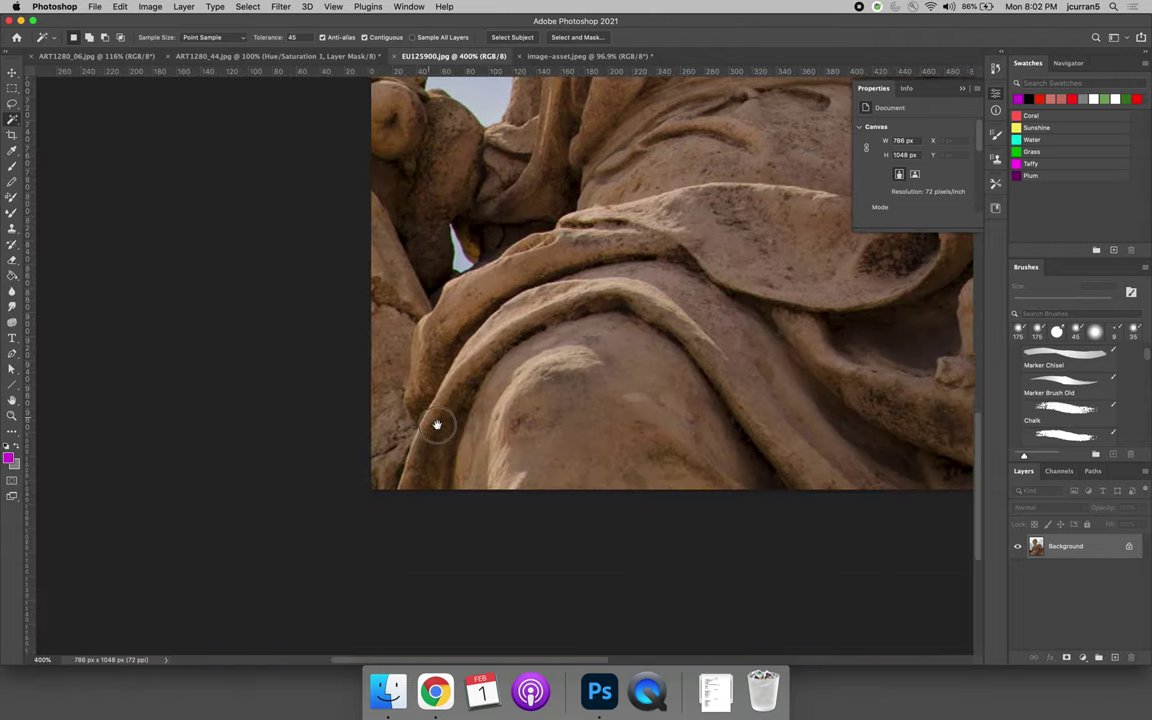
{"action": "scroll", "coordinate": [437, 425], "scroll_direction": "up", "scroll_amount": 3}
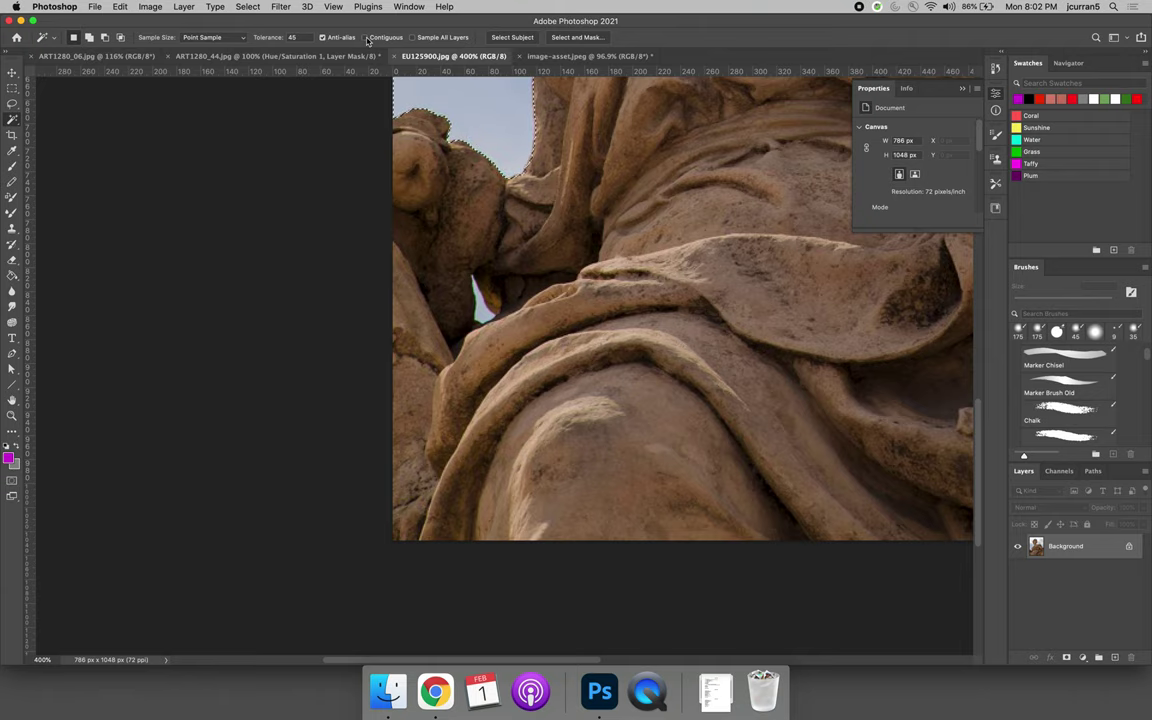
{"action": "key", "text": "super+0"}
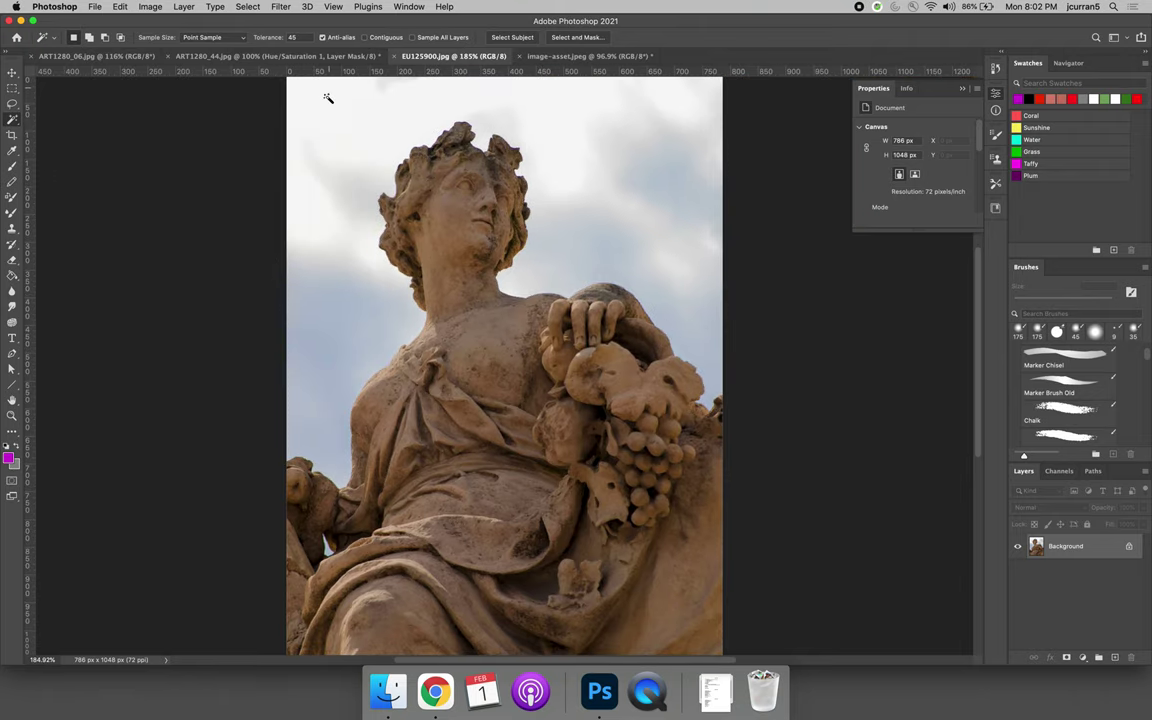
{"action": "left_click", "coordinate": [325, 258]}
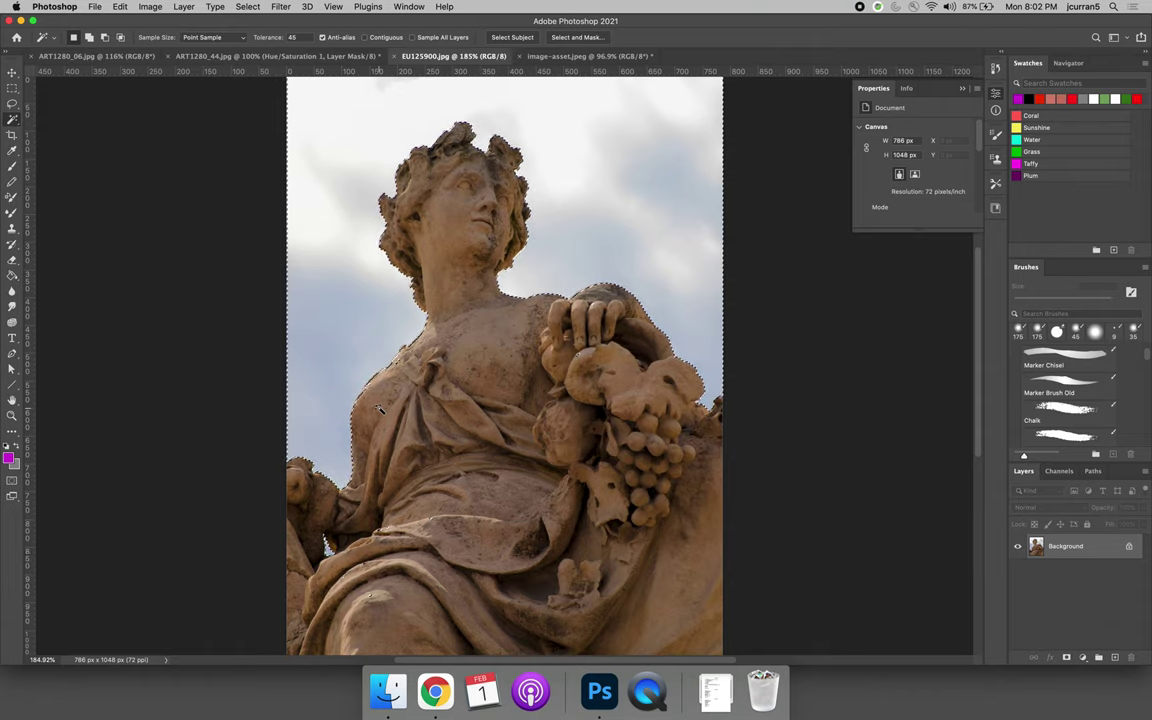
{"action": "key", "text": "super+z"}
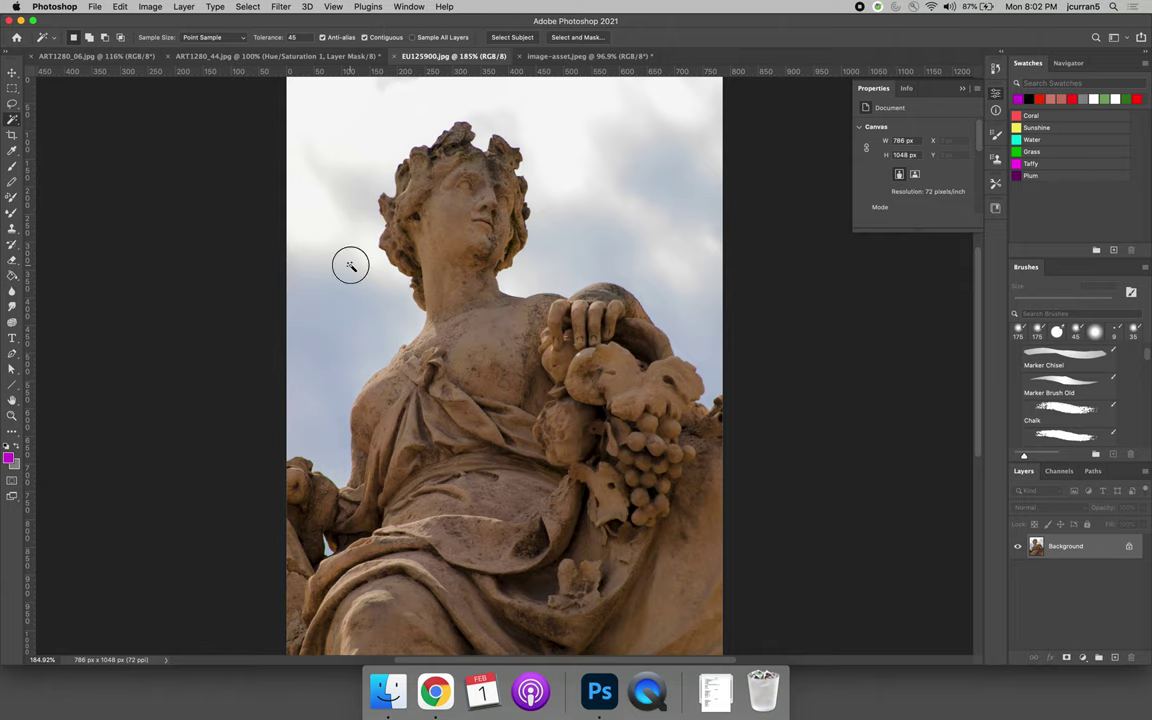
- Zoom in on the lower-left drapery, select the sky and small blue gap, then deselect
{"action": "key", "text": "super+equal"}
{"action": "key", "text": "super+equal"}
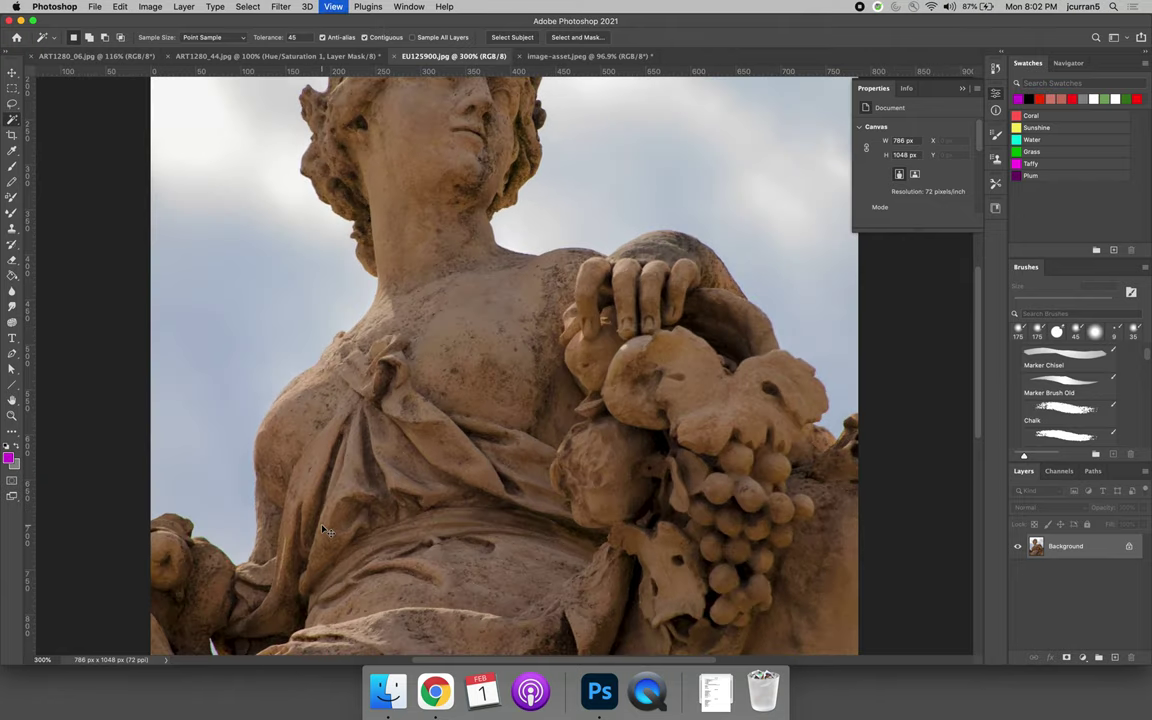
{"action": "key", "text": "super+equal"}
{"action": "left_click_drag", "start_coordinate": [494, 432], "coordinate": [337, 572]}
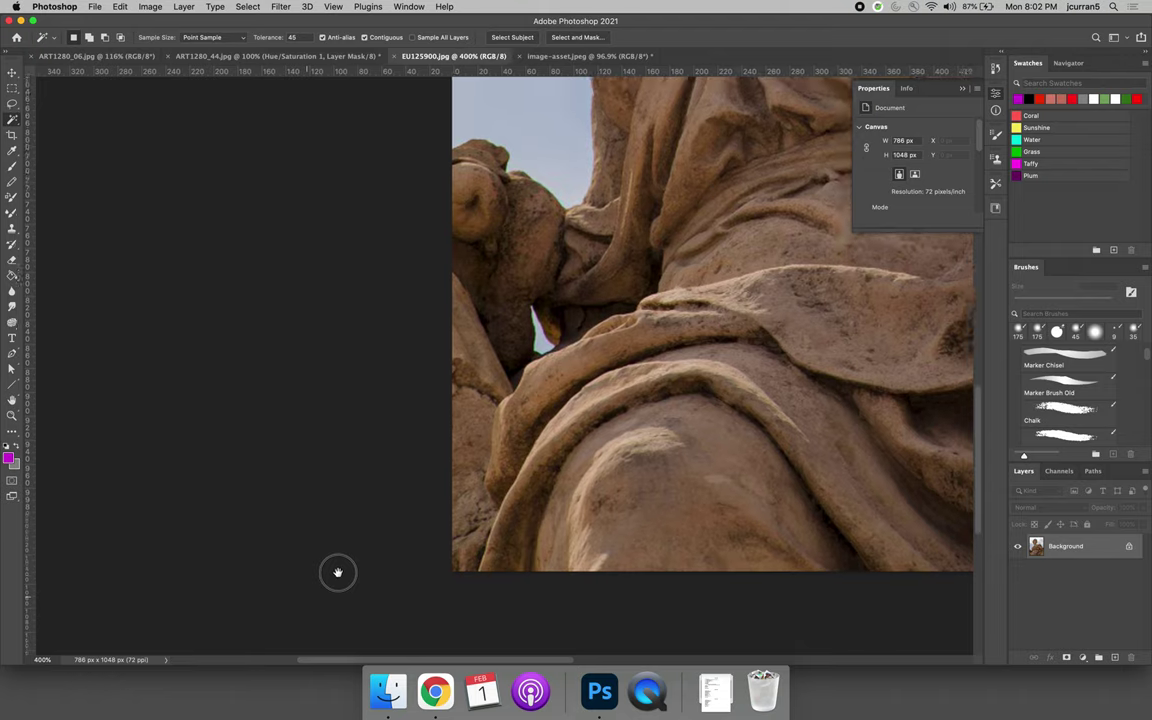
{"action": "left_click", "coordinate": [540, 350]}
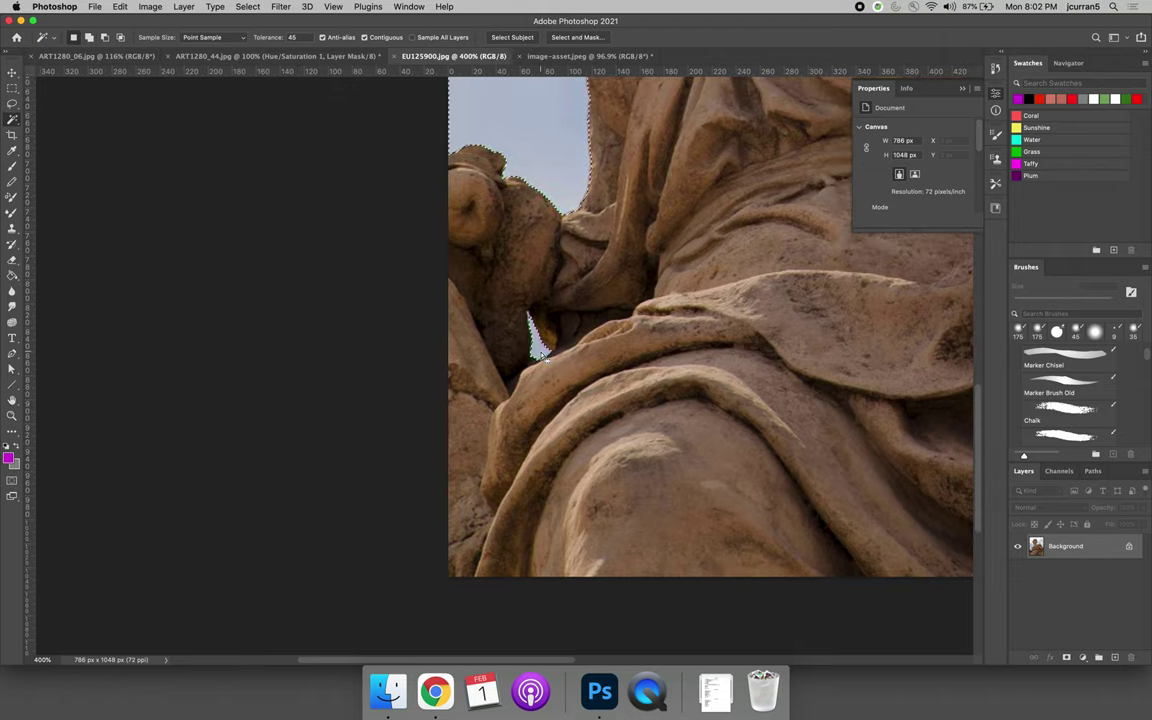
{"action": "key", "text": "super+0"}
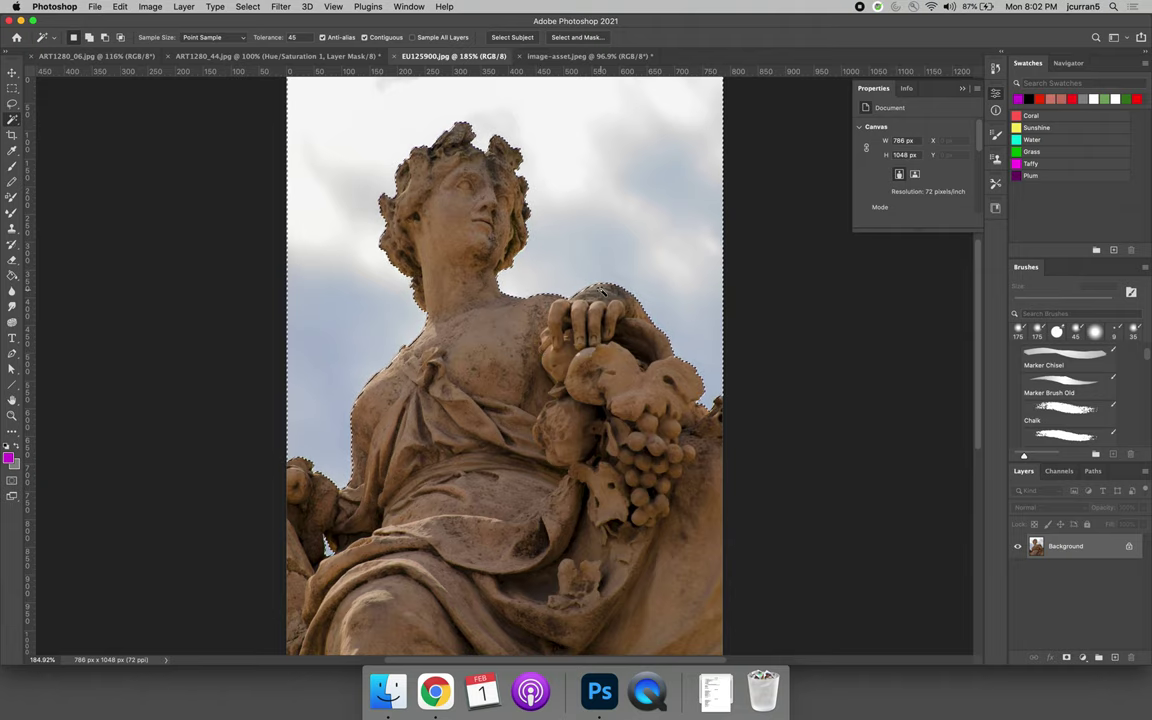
{"action": "key", "text": "super+d"}
- Choose the Quick Selection Tool and zoom in on the statue's head
{"action": "left_click", "coordinate": [12, 119]}
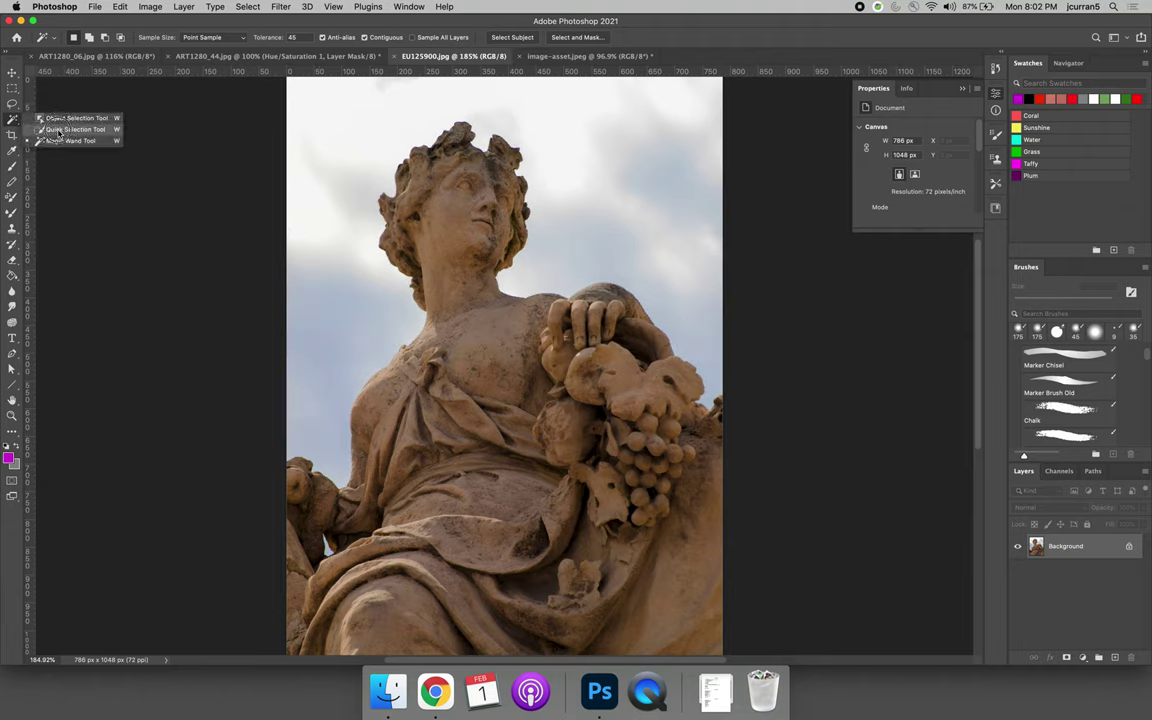
{"action": "left_click", "coordinate": [55, 127]}
{"action": "key", "text": "super+1"}
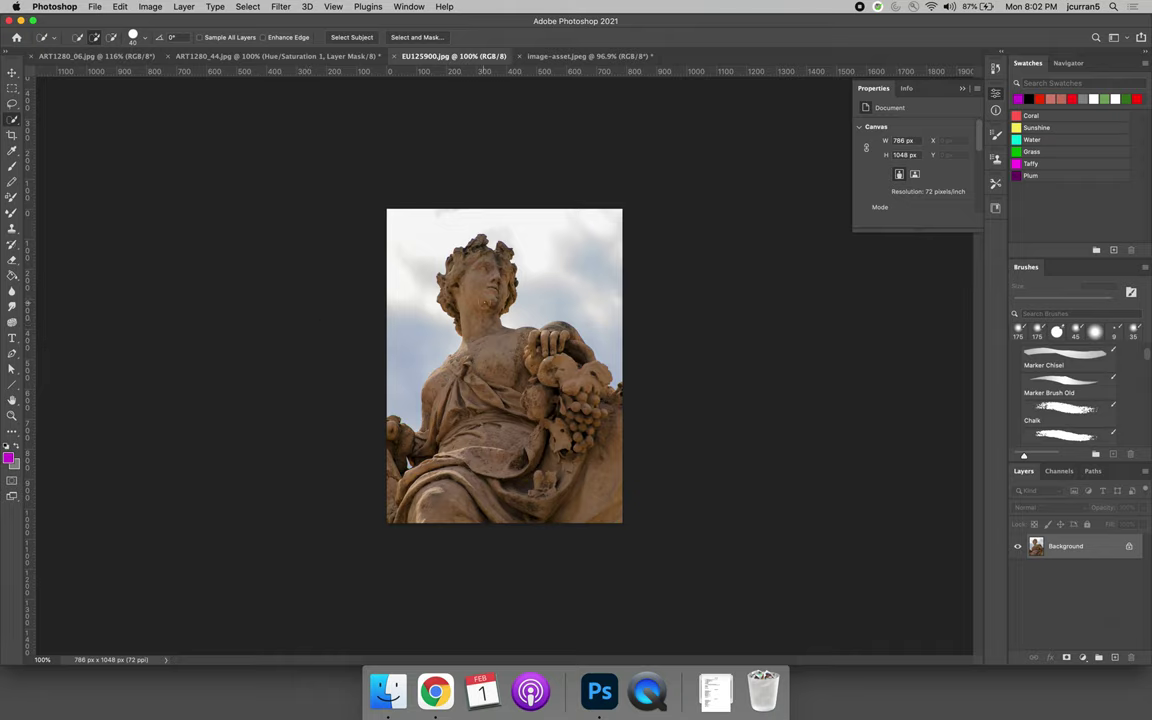
{"action": "key", "text": "super+equal"}
{"action": "key", "text": "super+equal"}
{"action": "left_click_drag", "start_coordinate": [465, 311], "coordinate": [453, 441]}
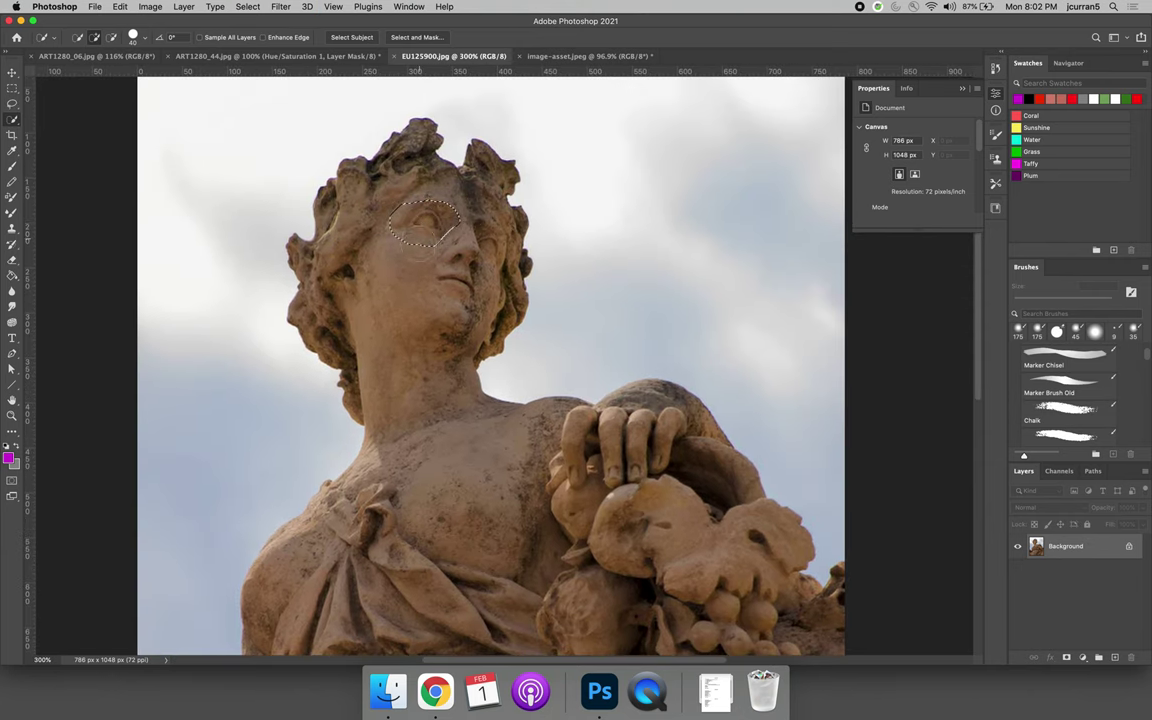
- Brush a selection over the statue's face, head, chest and shoulder fold
{"action": "mouse_move", "coordinate": [425, 220]}
{"action": "left_mouse_down"}
{"action": "mouse_move", "coordinate": [416, 250]}
{"action": "mouse_move", "coordinate": [370, 205]}
{"action": "mouse_move", "coordinate": [345, 258]}
{"action": "mouse_move", "coordinate": [408, 290]}
{"action": "left_mouse_up"}
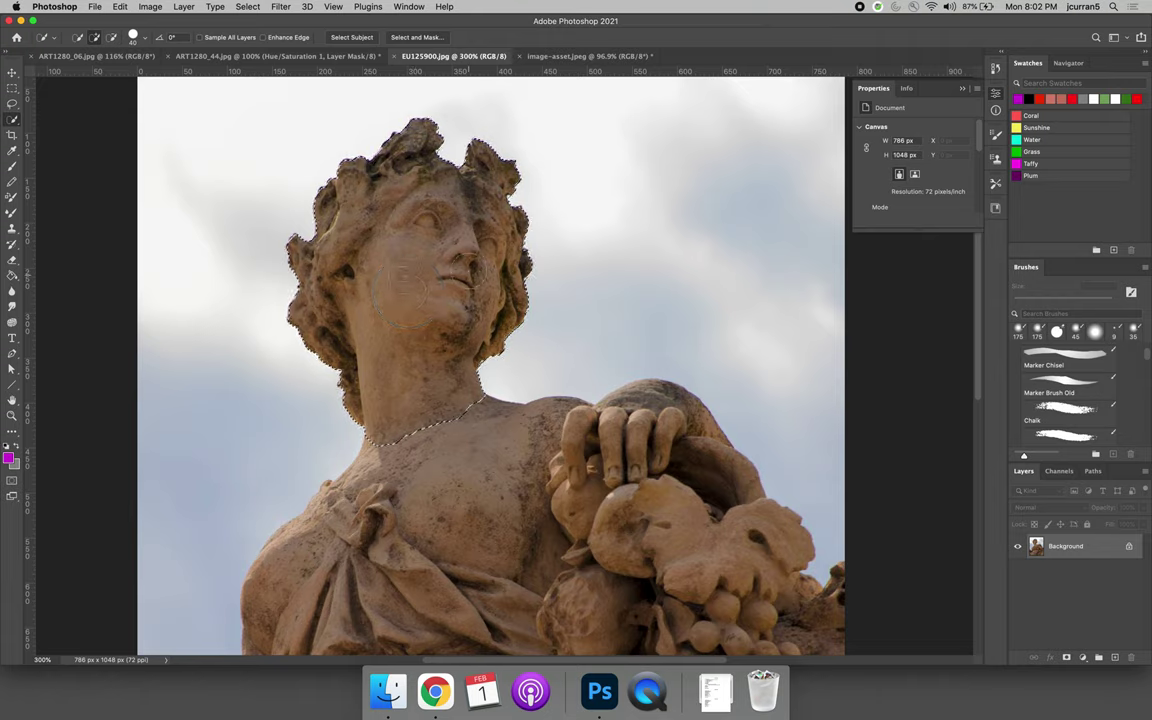
{"action": "mouse_move", "coordinate": [420, 320]}
{"action": "left_mouse_down"}
{"action": "mouse_move", "coordinate": [380, 400]}
{"action": "mouse_move", "coordinate": [466, 525]}
{"action": "left_mouse_up"}
{"action": "left_click_drag", "start_coordinate": [453, 571], "coordinate": [434, 343]}
{"action": "mouse_move", "coordinate": [365, 320]}
{"action": "left_mouse_down"}
{"action": "mouse_move", "coordinate": [380, 315]}
{"action": "mouse_move", "coordinate": [340, 325]}
{"action": "mouse_move", "coordinate": [378, 368]}
{"action": "mouse_move", "coordinate": [305, 295]}
{"action": "mouse_move", "coordinate": [290, 365]}
{"action": "mouse_move", "coordinate": [337, 510]}
{"action": "mouse_move", "coordinate": [303, 455]}
{"action": "mouse_move", "coordinate": [385, 385]}
{"action": "mouse_move", "coordinate": [410, 432]}
{"action": "mouse_move", "coordinate": [505, 415]}
{"action": "mouse_move", "coordinate": [492, 455]}
{"action": "mouse_move", "coordinate": [500, 365]}
{"action": "mouse_move", "coordinate": [540, 400]}
{"action": "mouse_move", "coordinate": [645, 355]}
{"action": "mouse_move", "coordinate": [705, 400]}
{"action": "mouse_move", "coordinate": [690, 330]}
{"action": "mouse_move", "coordinate": [650, 280]}
{"action": "mouse_move", "coordinate": [665, 250]}
{"action": "left_mouse_up"}
{"action": "key", "text": "super+d"}
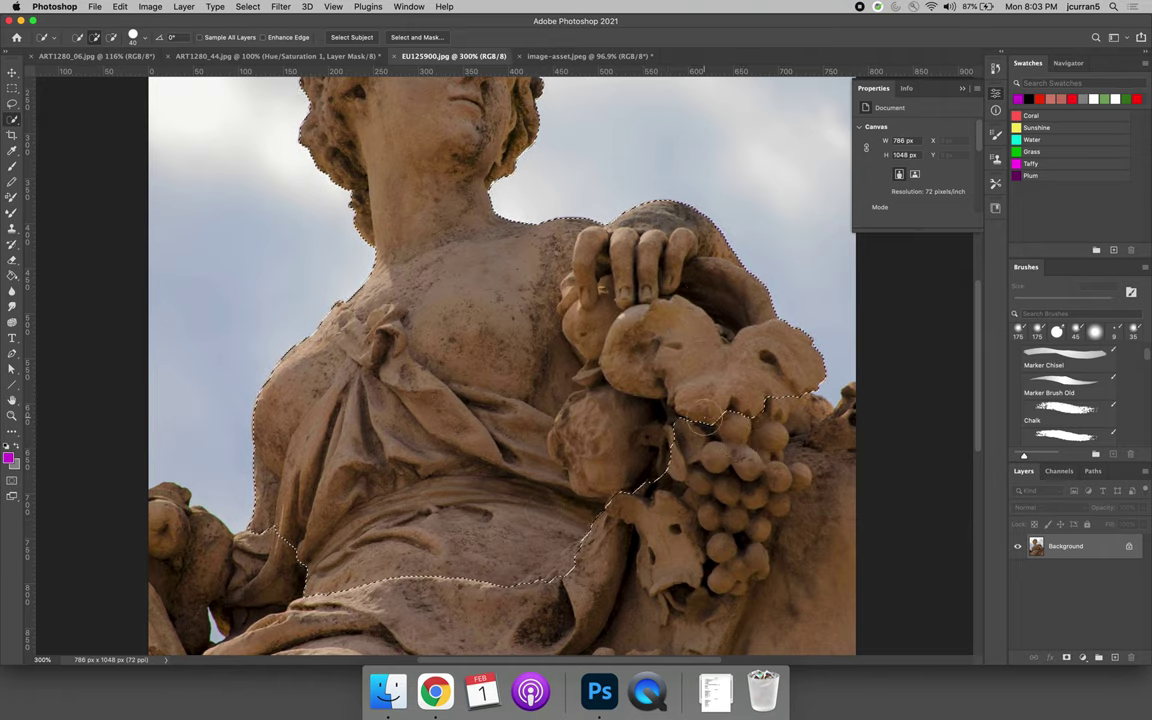
{"action": "scroll", "coordinate": [640, 390], "scroll_direction": "right", "scroll_amount": 5}
{"action": "scroll", "coordinate": [640, 390], "scroll_direction": "down", "scroll_amount": 3}
{"action": "key", "text": "super+z"}
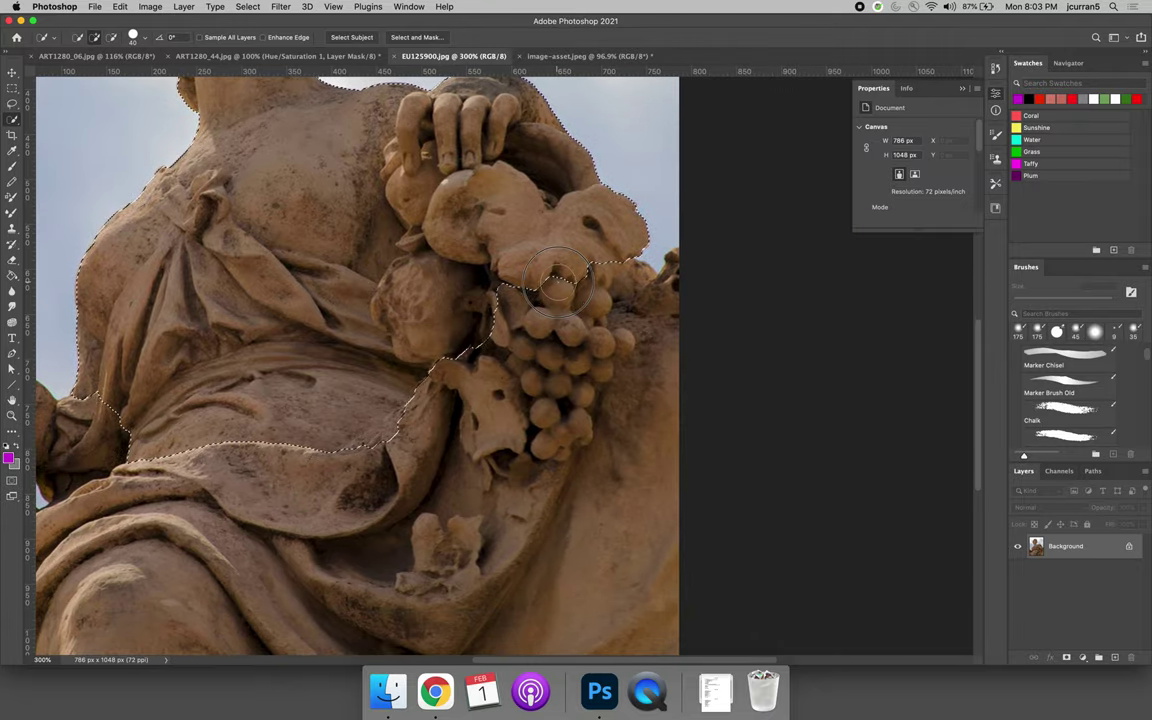
- Add the grape cluster and left drapery, and subtract the small sky gap
{"action": "mouse_move", "coordinate": [593, 338]}
{"action": "left_mouse_down"}
{"action": "mouse_move", "coordinate": [656, 321]}
{"action": "mouse_move", "coordinate": [580, 330]}
{"action": "mouse_move", "coordinate": [480, 320]}
{"action": "mouse_move", "coordinate": [679, 504]}
{"action": "mouse_move", "coordinate": [600, 620]}
{"action": "mouse_move", "coordinate": [440, 560]}
{"action": "mouse_move", "coordinate": [396, 527]}
{"action": "mouse_move", "coordinate": [526, 407]}
{"action": "left_mouse_up"}
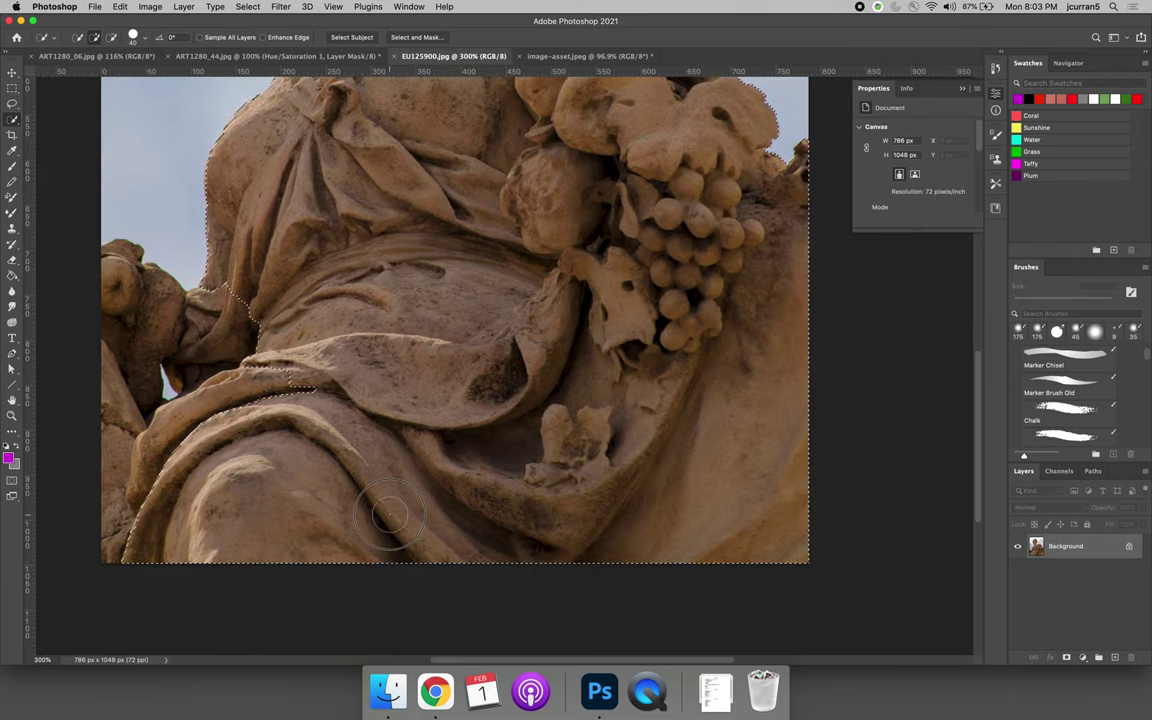
{"action": "mouse_move", "coordinate": [216, 566]}
{"action": "left_mouse_down"}
{"action": "mouse_move", "coordinate": [248, 420]}
{"action": "mouse_move", "coordinate": [272, 387]}
{"action": "mouse_move", "coordinate": [170, 445]}
{"action": "mouse_move", "coordinate": [285, 360]}
{"action": "mouse_move", "coordinate": [230, 315]}
{"action": "left_mouse_up"}
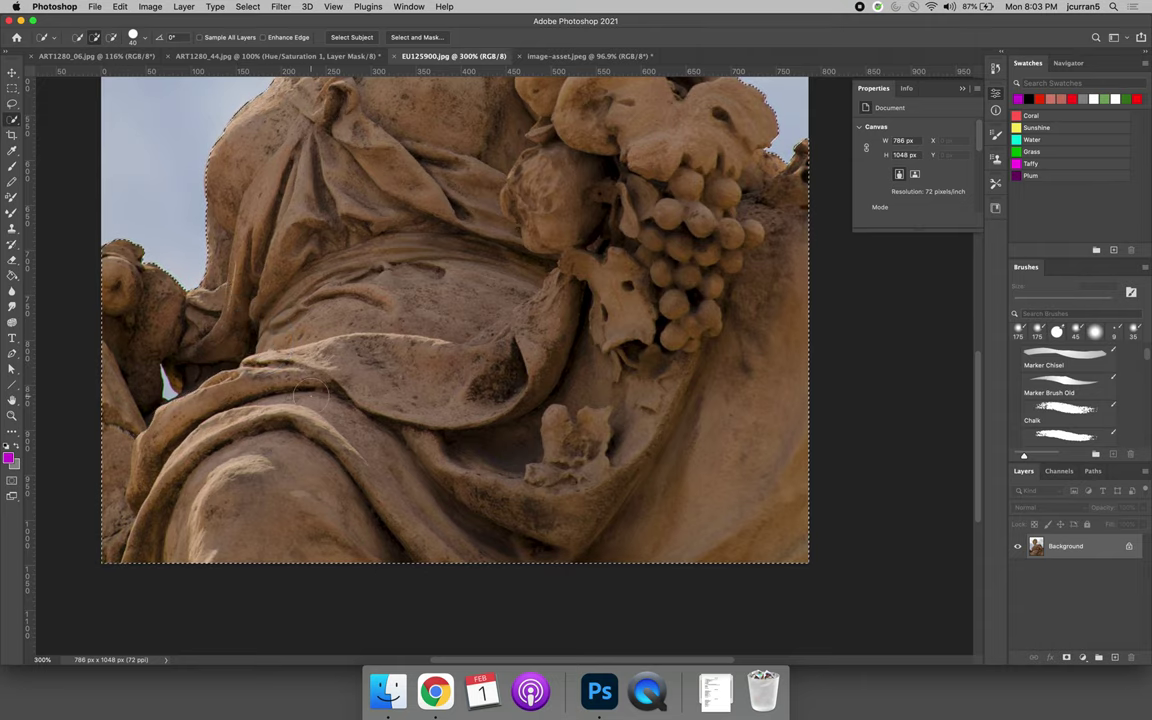
{"action": "left_click", "coordinate": [240, 388]}
{"action": "key", "text": "super+equal"}
{"action": "key", "text": "super+equal"}
{"action": "key", "text": "super+equal"}
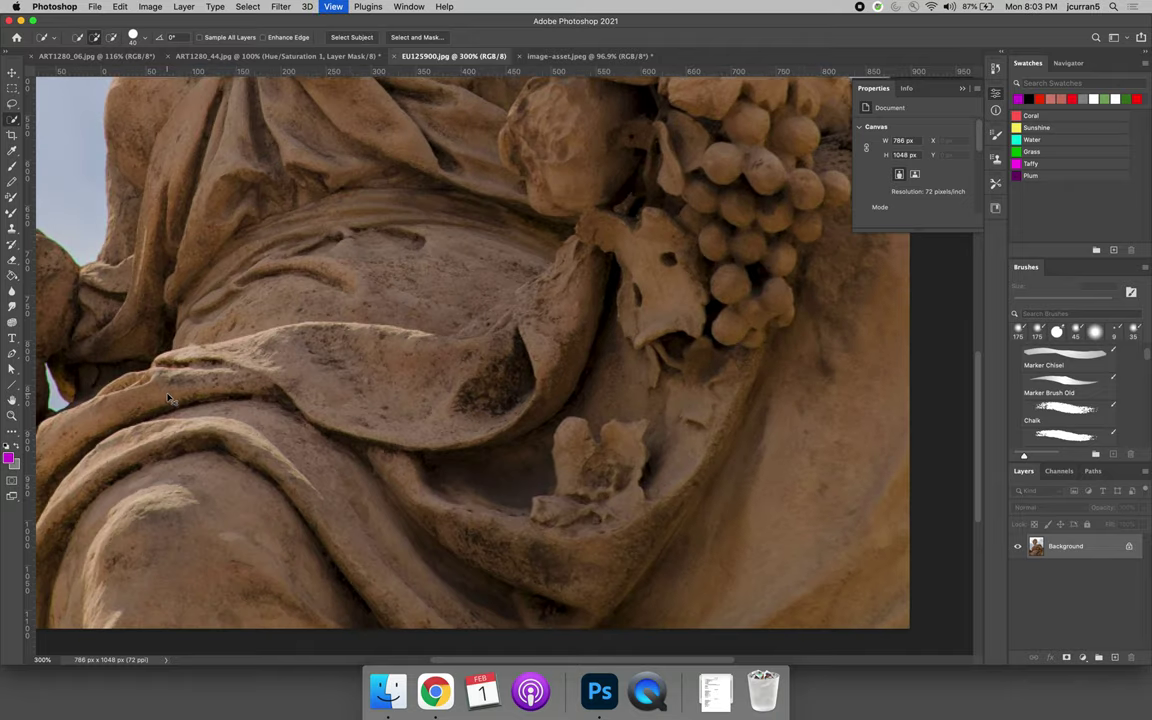
{"action": "left_click_drag", "start_coordinate": [123, 404], "coordinate": [488, 403]}
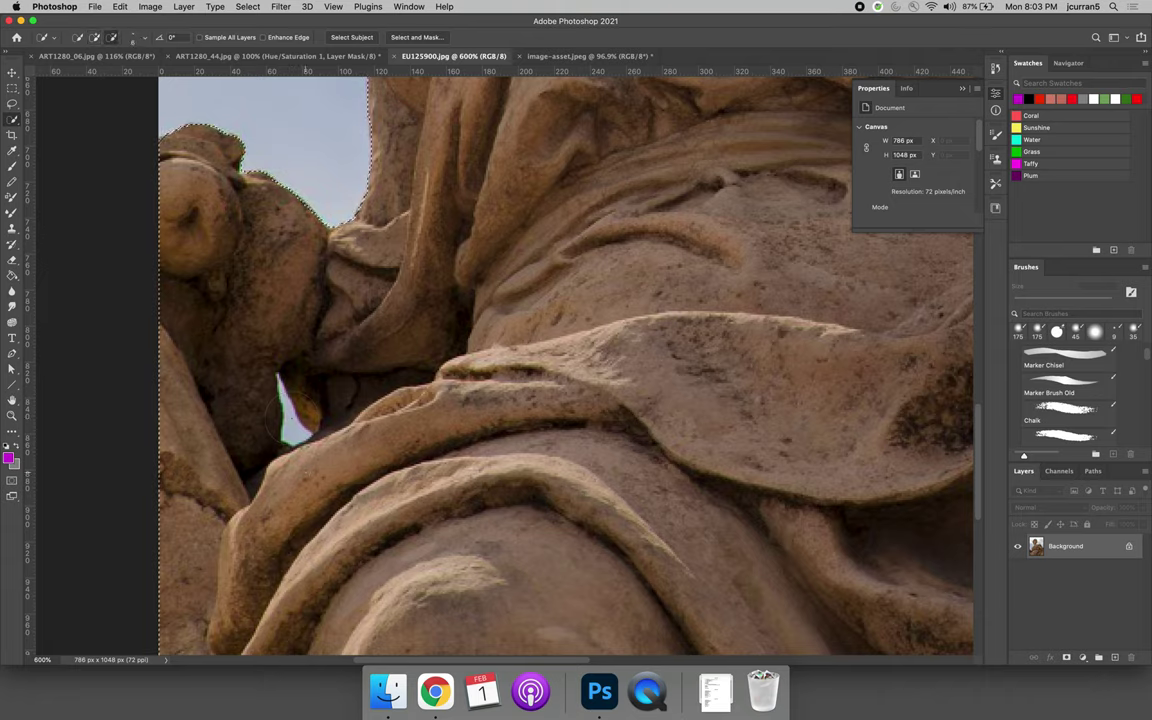
{"action": "left_click", "coordinate": [293, 440]}
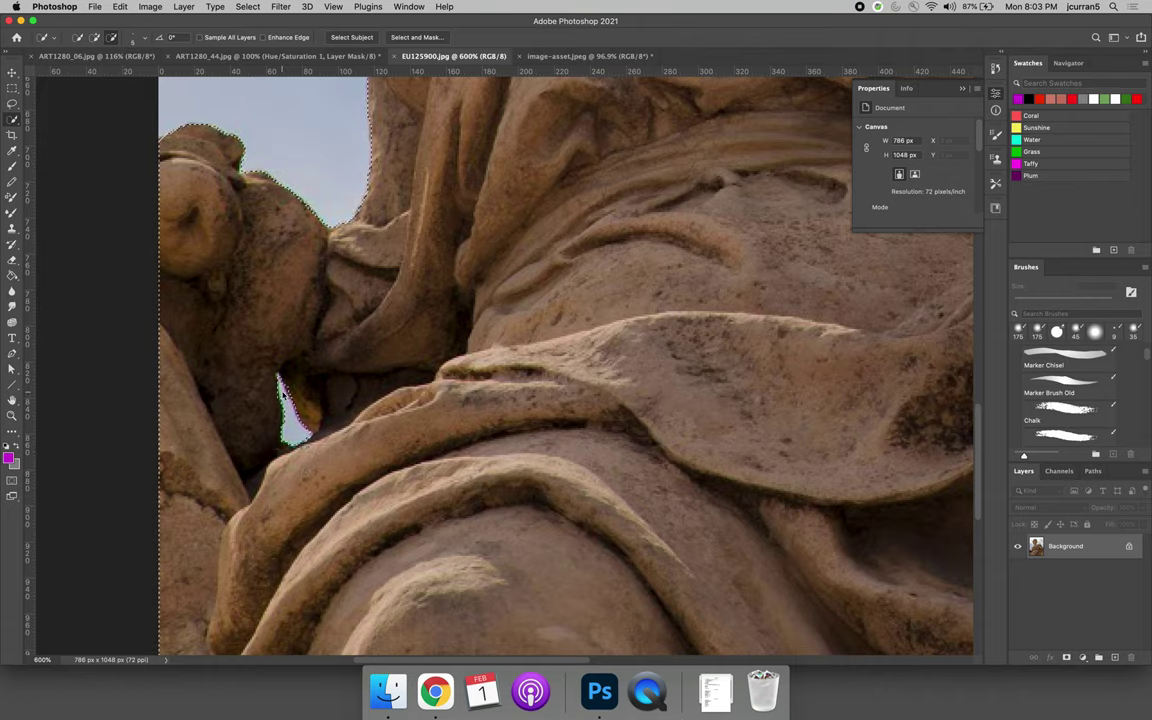
{"action": "key", "text": "super+0"}
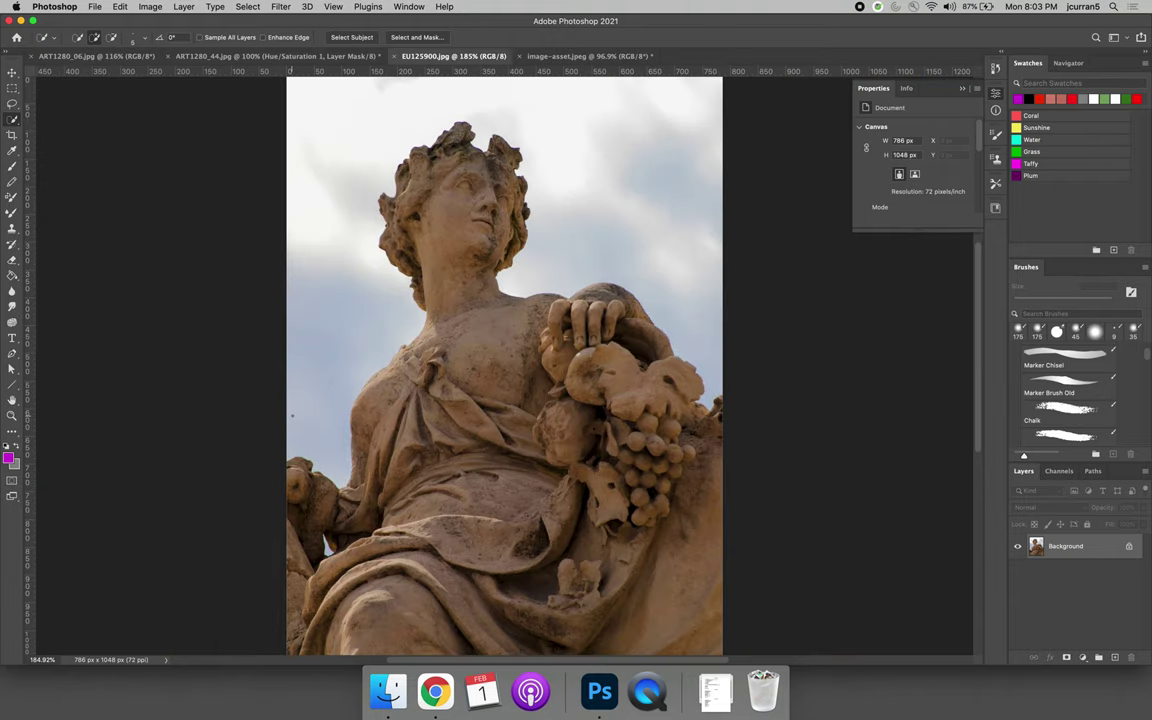
- With the Object Selection Tool, box the whole statue image so the statue is auto-selected
{"action": "key", "text": "super+1"}
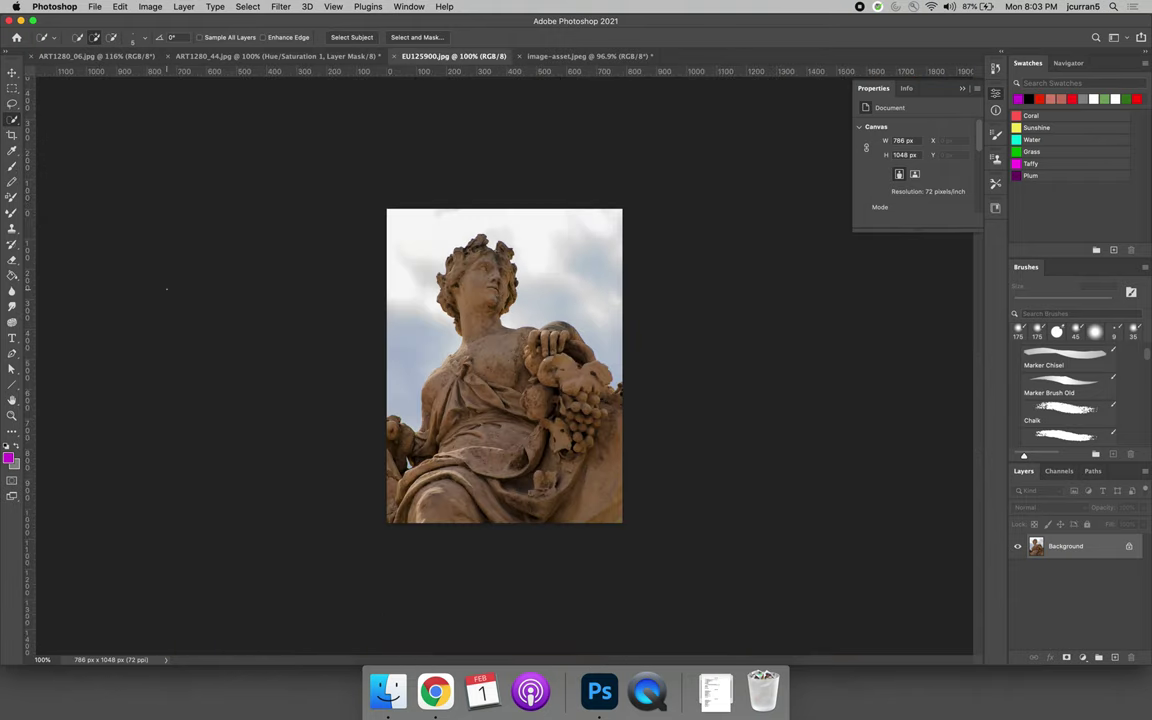
{"action": "left_click", "coordinate": [12, 119]}
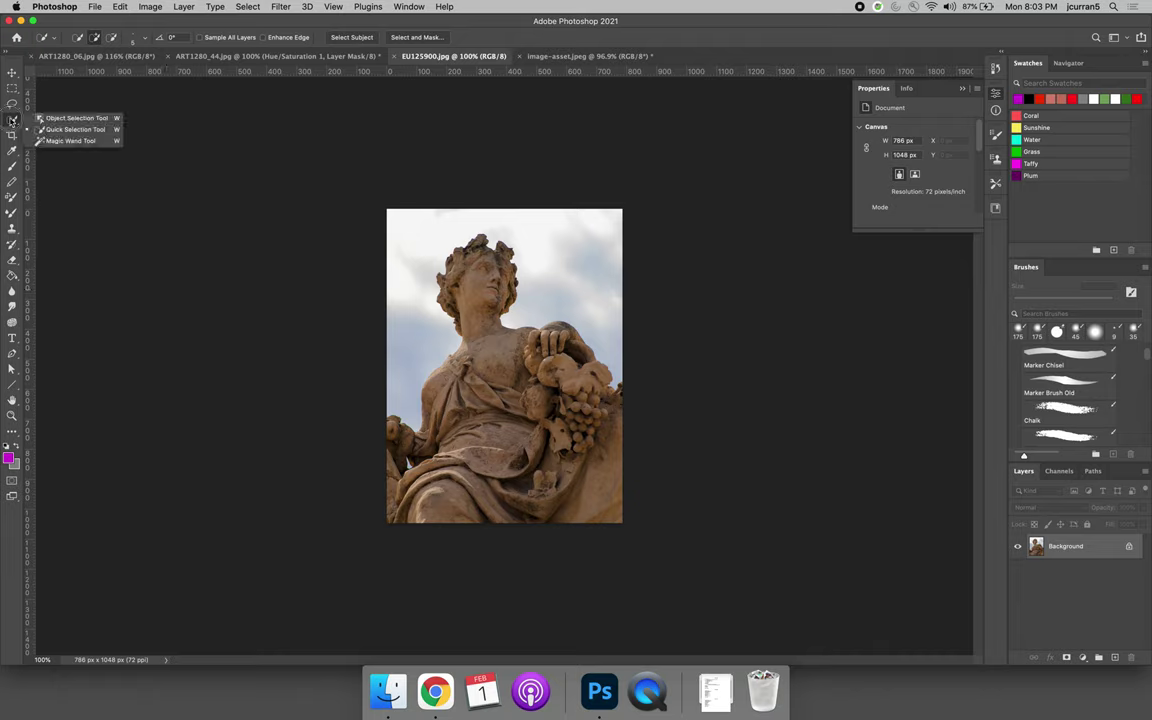
{"action": "left_click", "coordinate": [55, 118]}
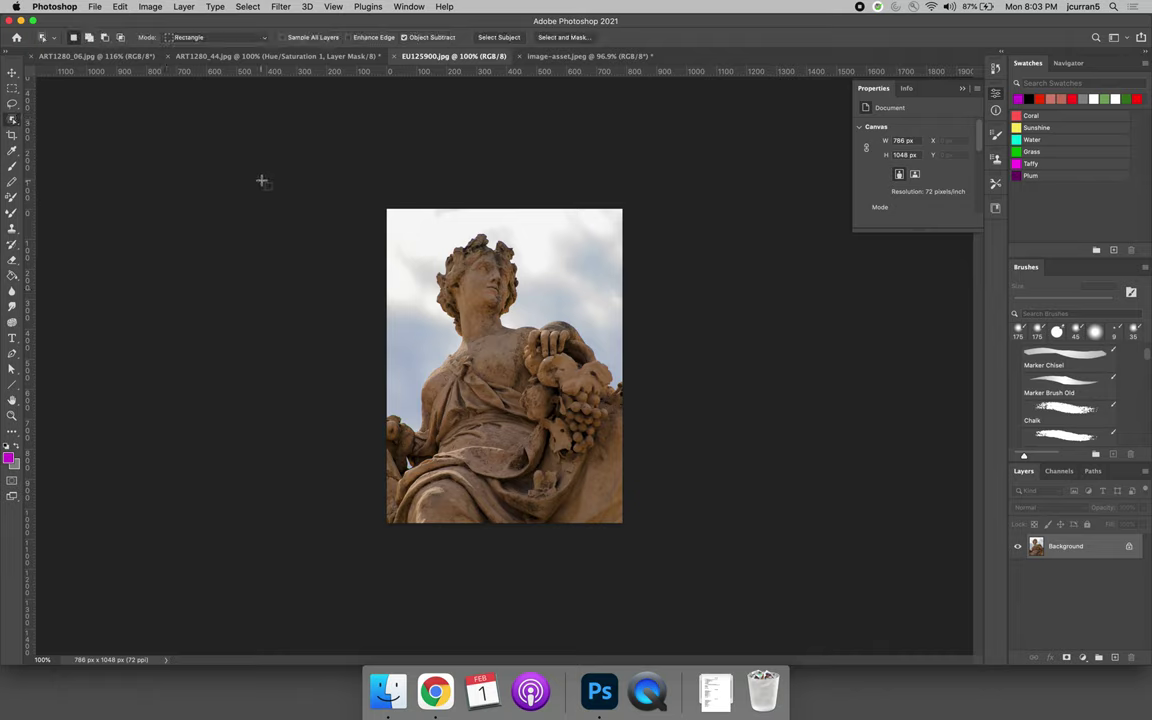
{"action": "left_click", "coordinate": [380, 202]}
{"action": "left_click_drag", "start_coordinate": [380, 202], "coordinate": [632, 529]}
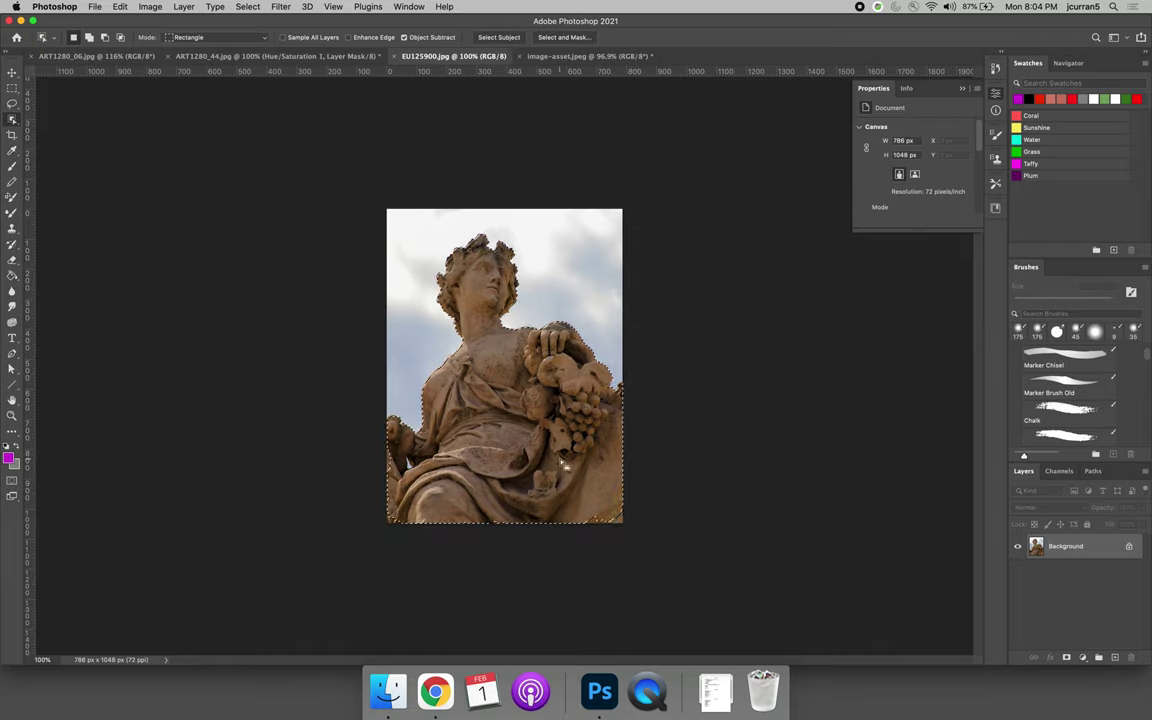